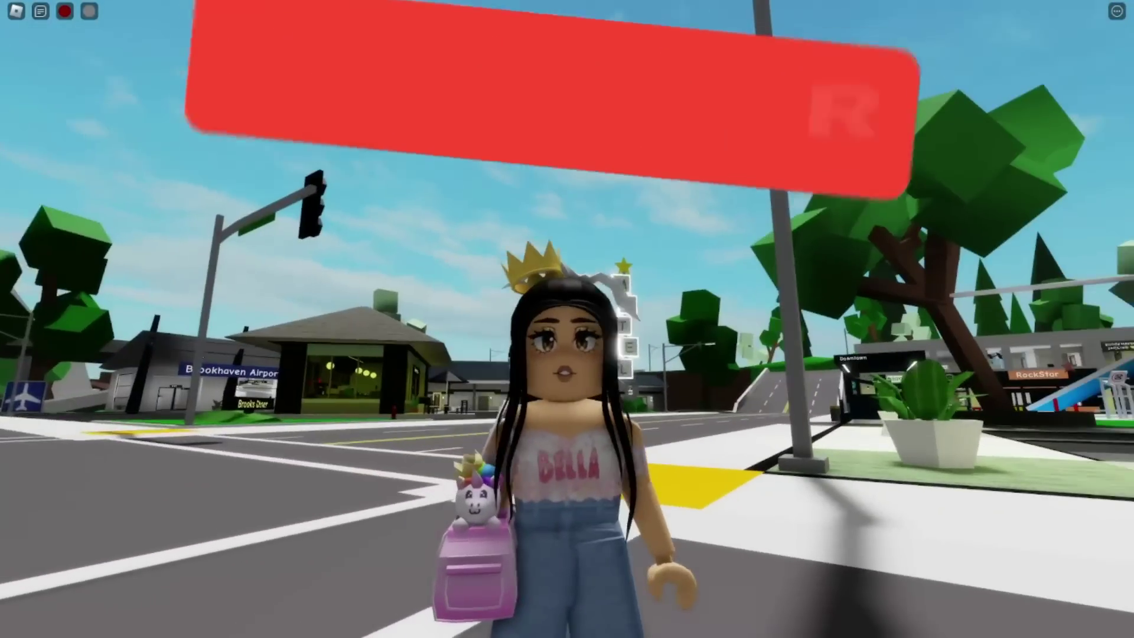
key(w)
key(space)
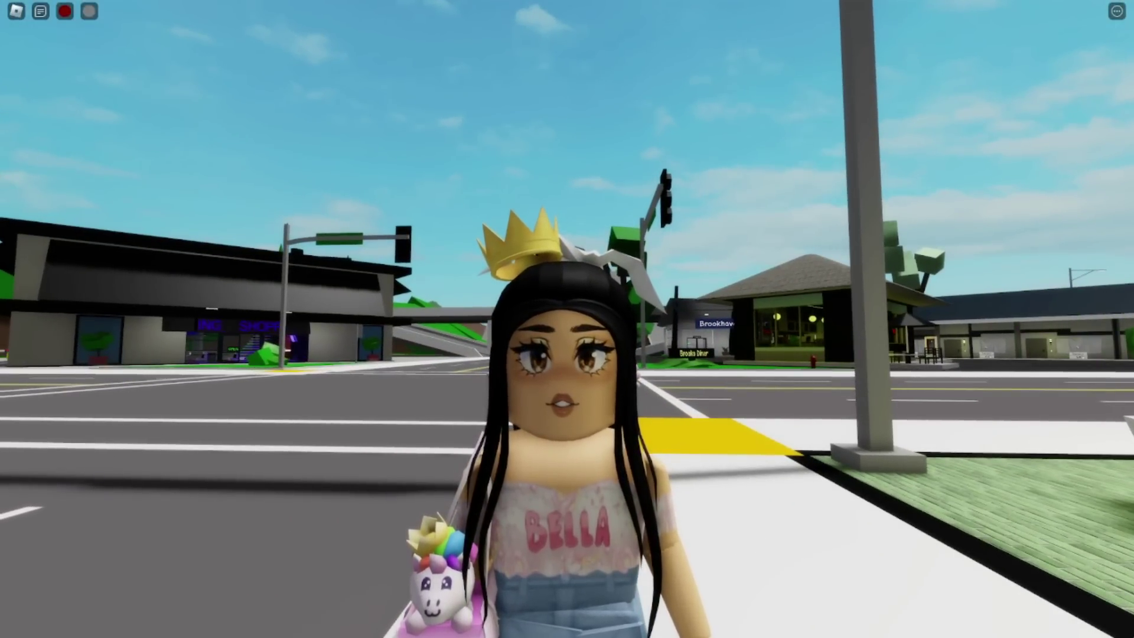
key(a)
key(s)
scroll(567, 319, down, 1)
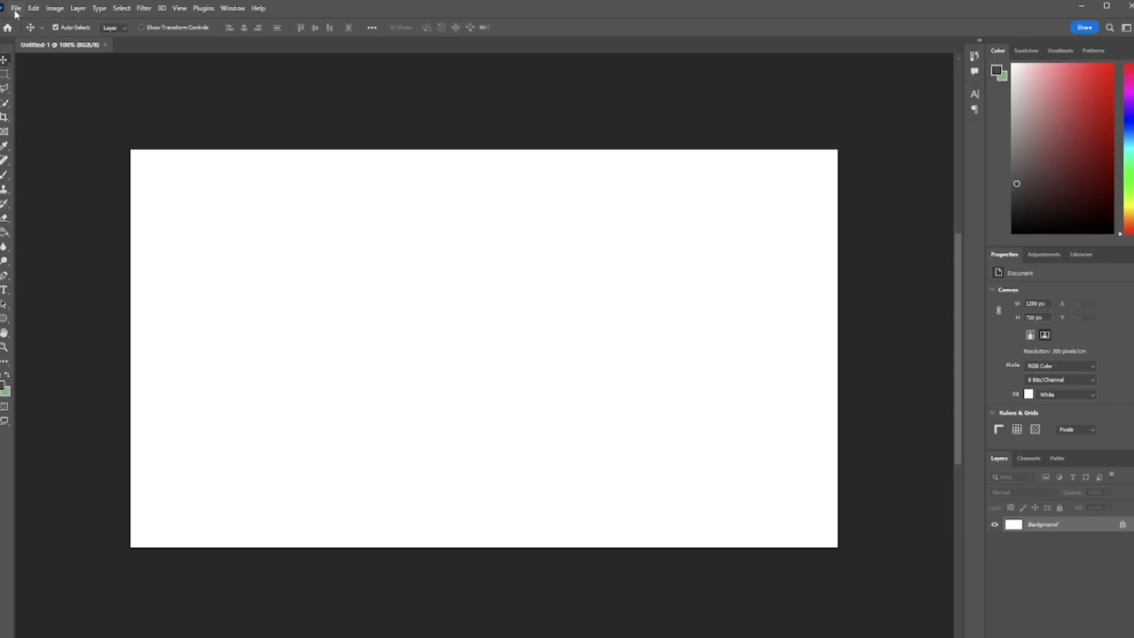
- Unlock the Background layer of the blank white canvas so it becomes a regular layer
click(16, 8)
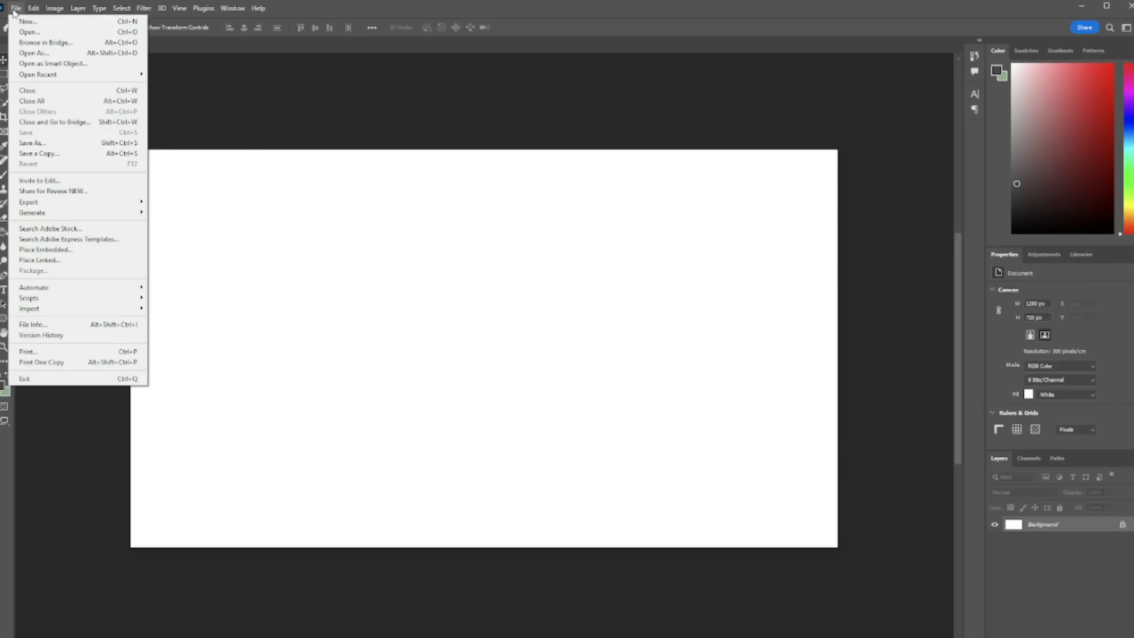
key(Right)
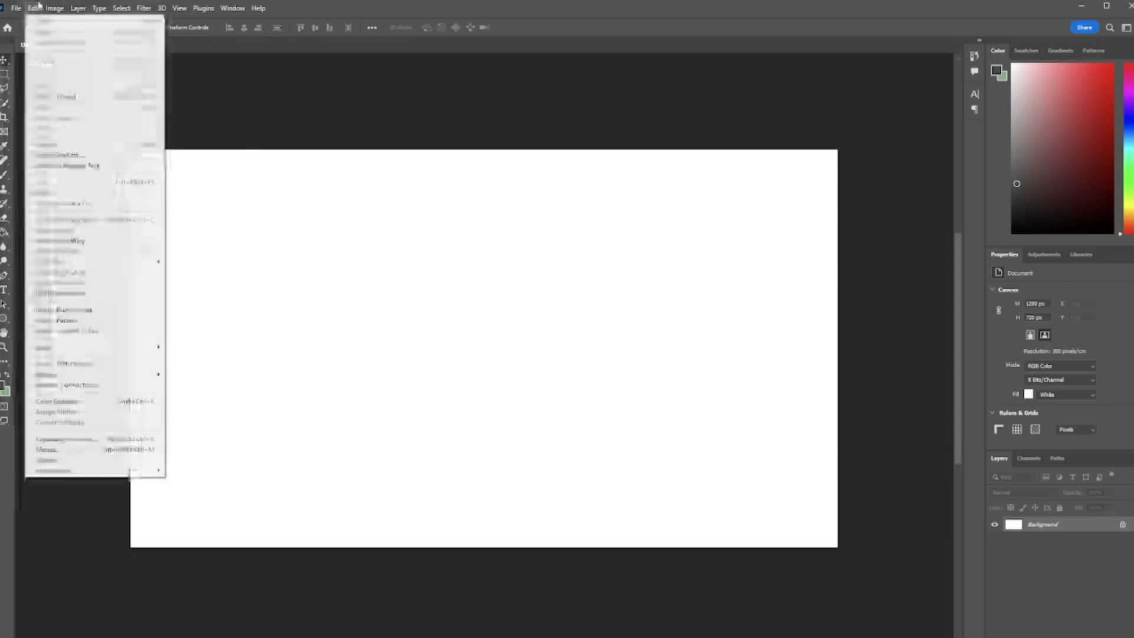
click(1113, 525)
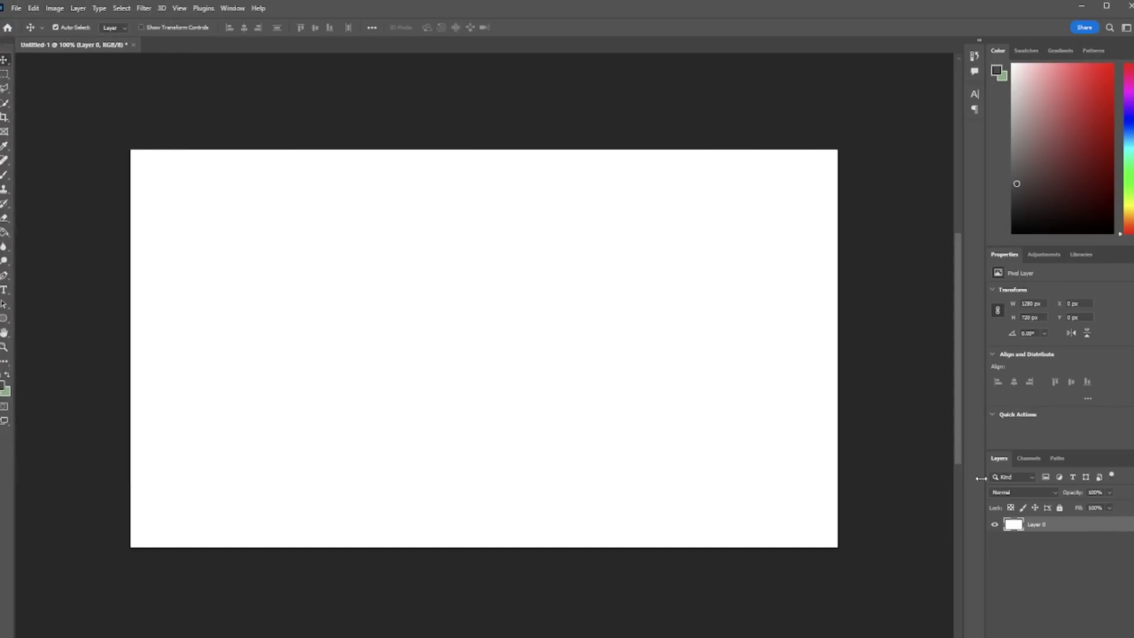
- Paste the copied screenshot of the prison officer onto the canvas as a new layer
click(10, 8)
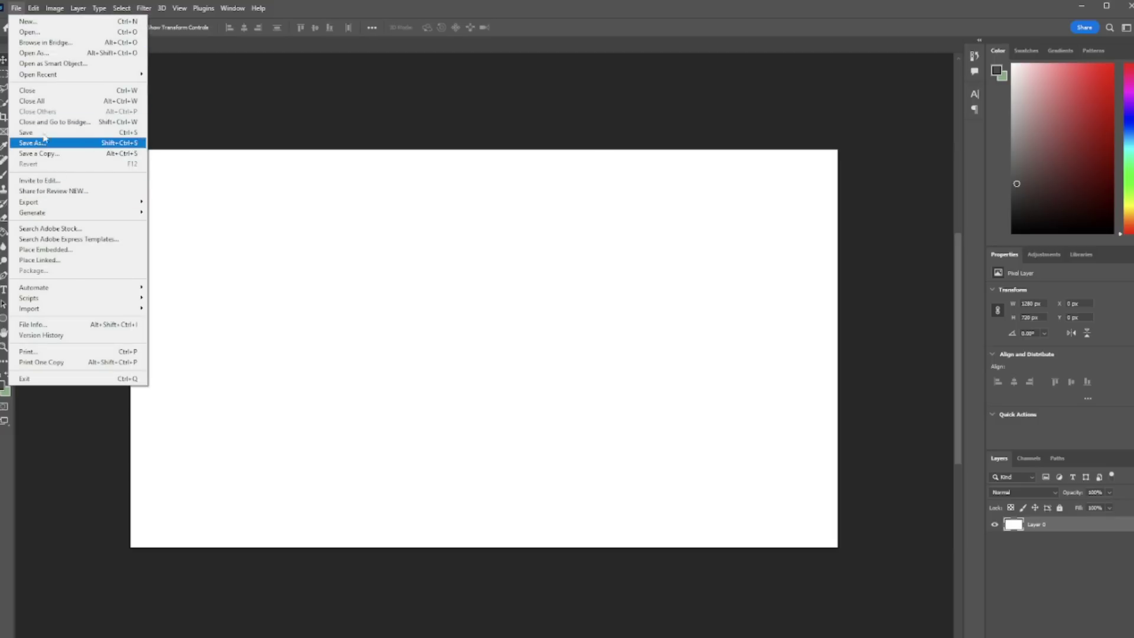
click(33, 8)
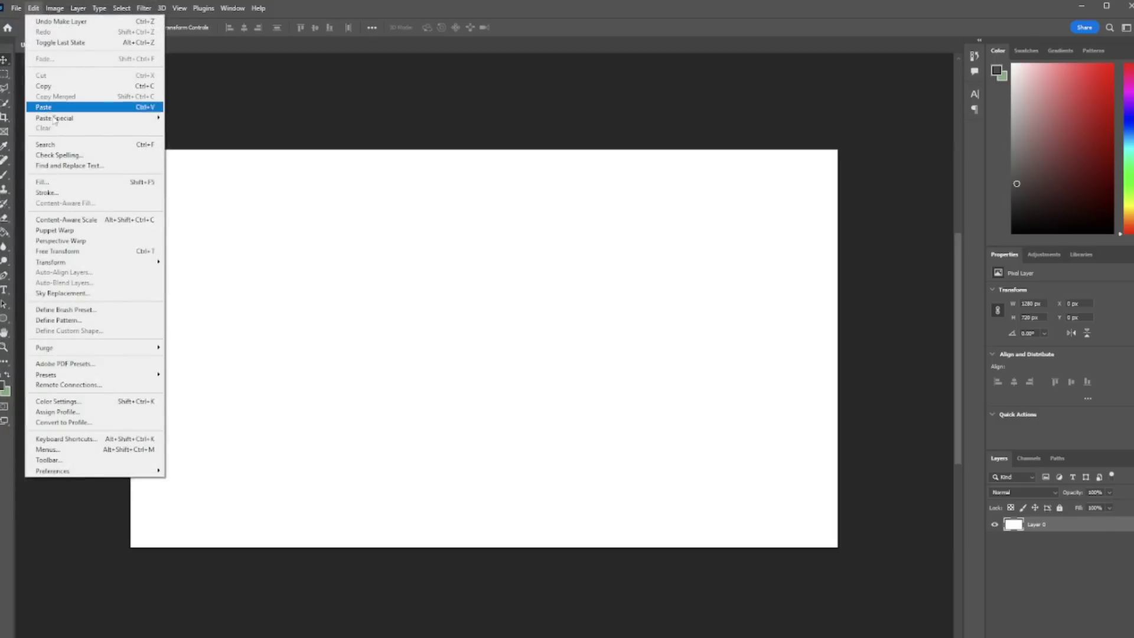
click(42, 110)
drag(384, 275, 378, 260)
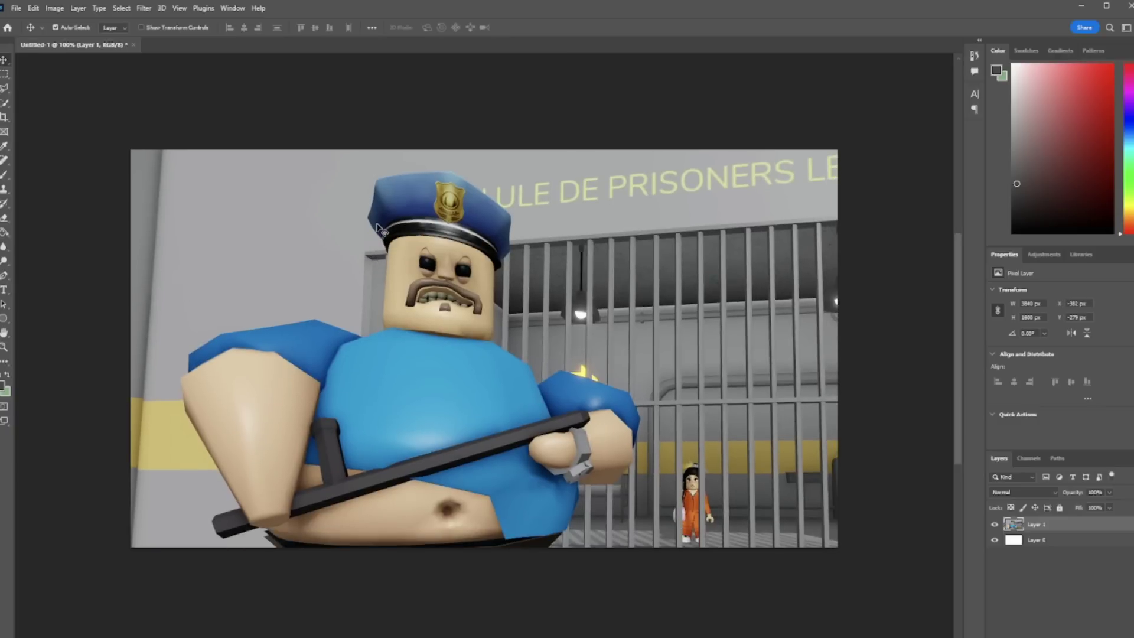
- Scale the pasted prison screenshot to about 67% and position it so the whole officer fits within the canvas
key(ctrl+minus)
key(ctrl+minus)
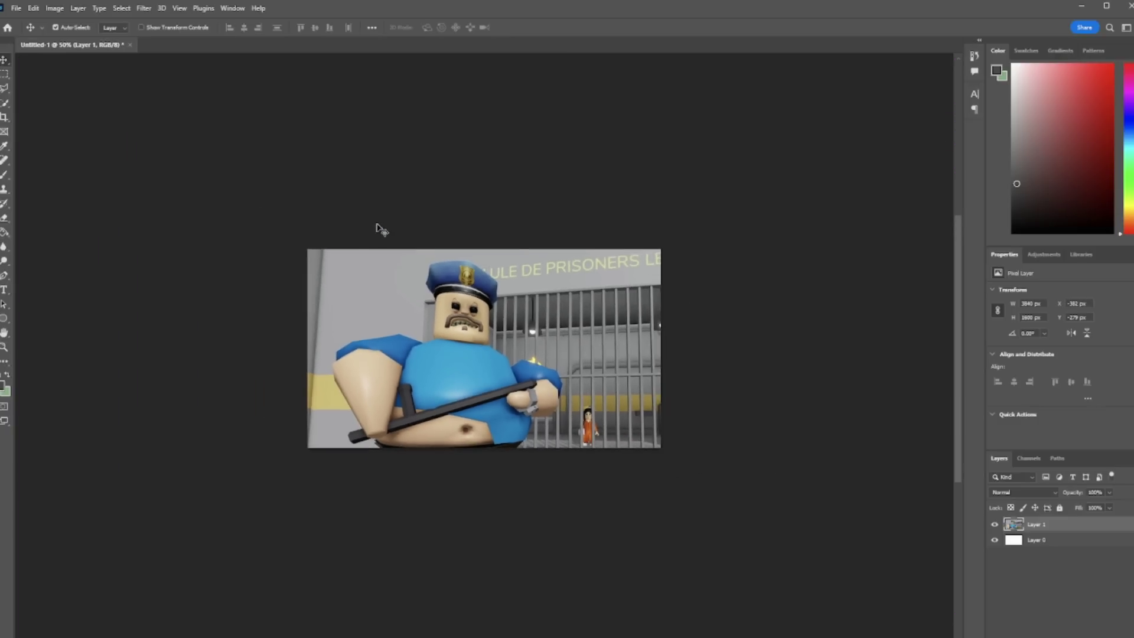
key(ctrl+t)
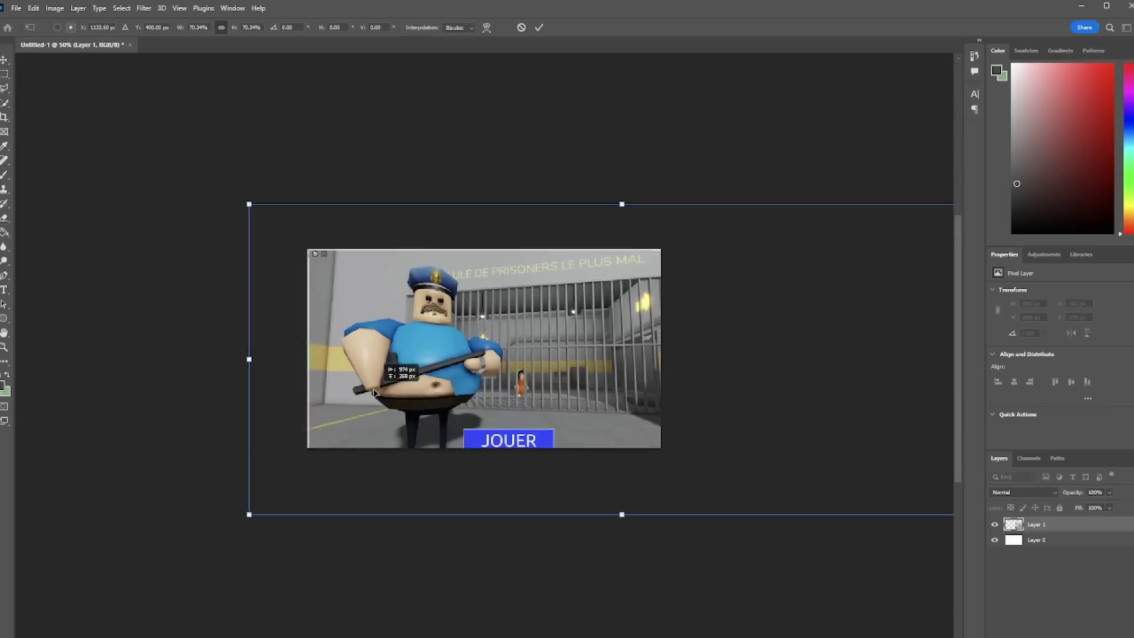
drag(375, 392, 353, 375)
drag(226, 497, 258, 480)
drag(380, 420, 347, 429)
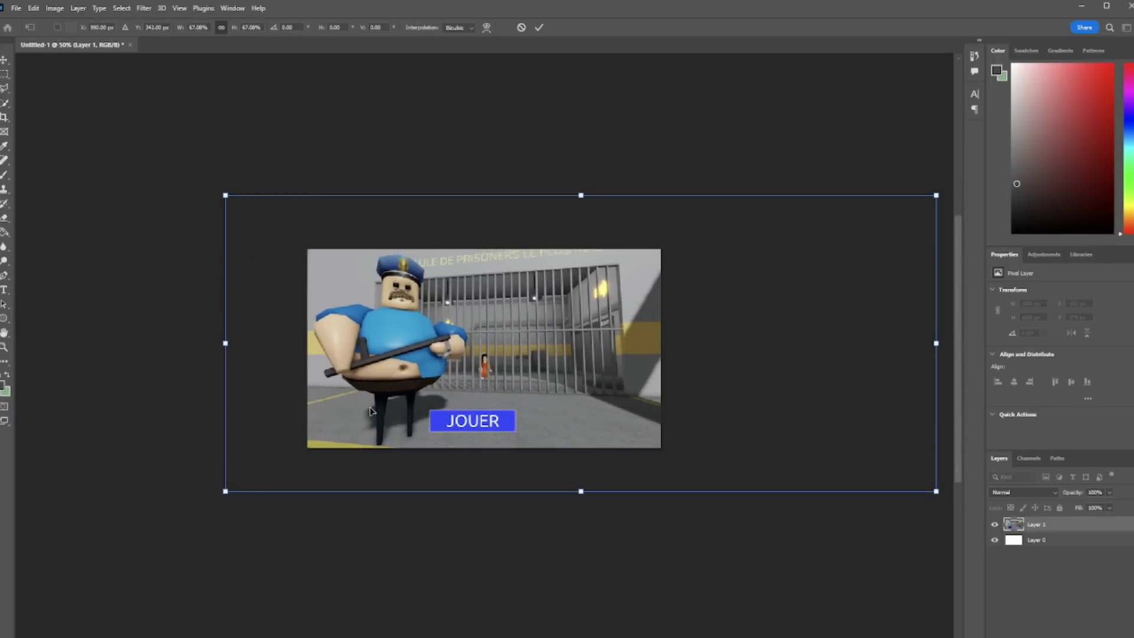
key(Return)
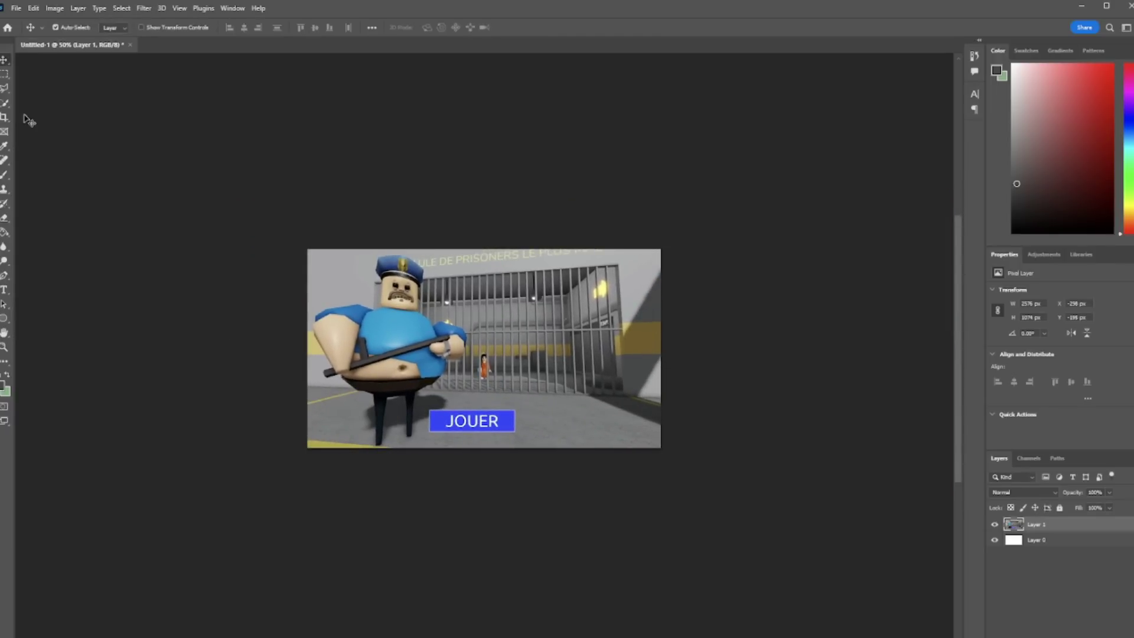
- Select the whole prison officer, including his arm and baton, with the Quick Selection tool and copy him
click(6, 105)
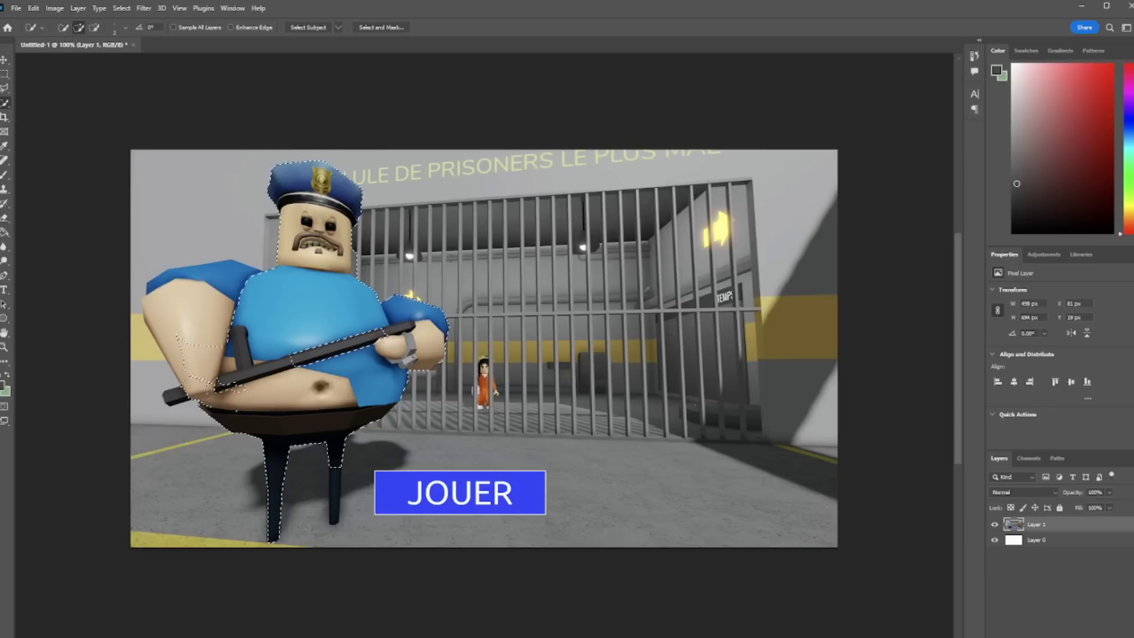
click(222, 386)
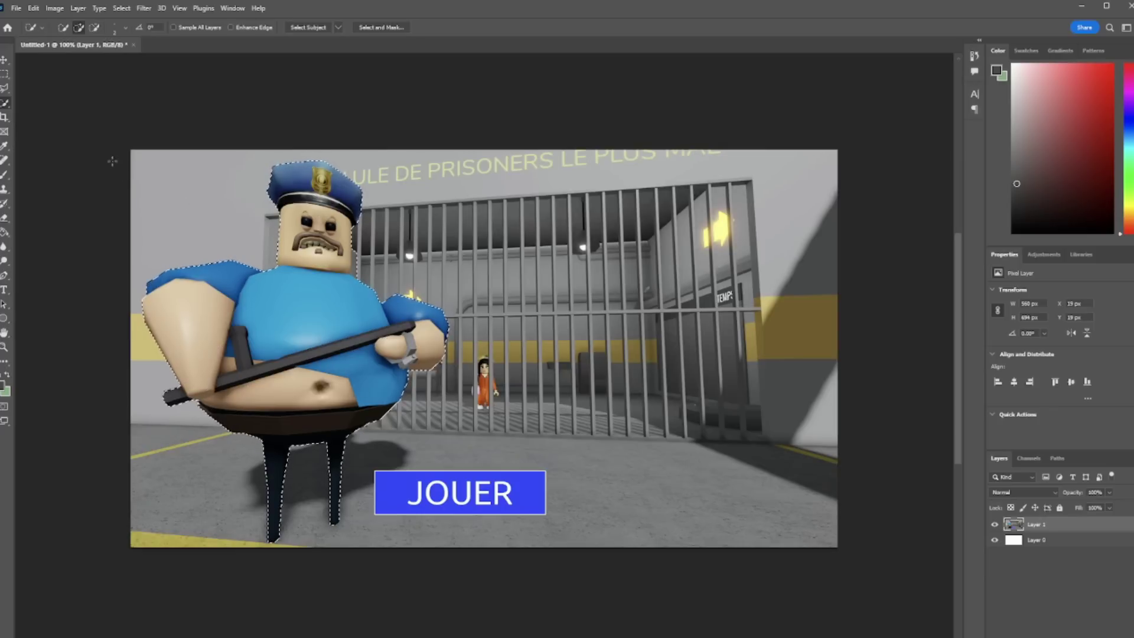
click(33, 8)
click(45, 87)
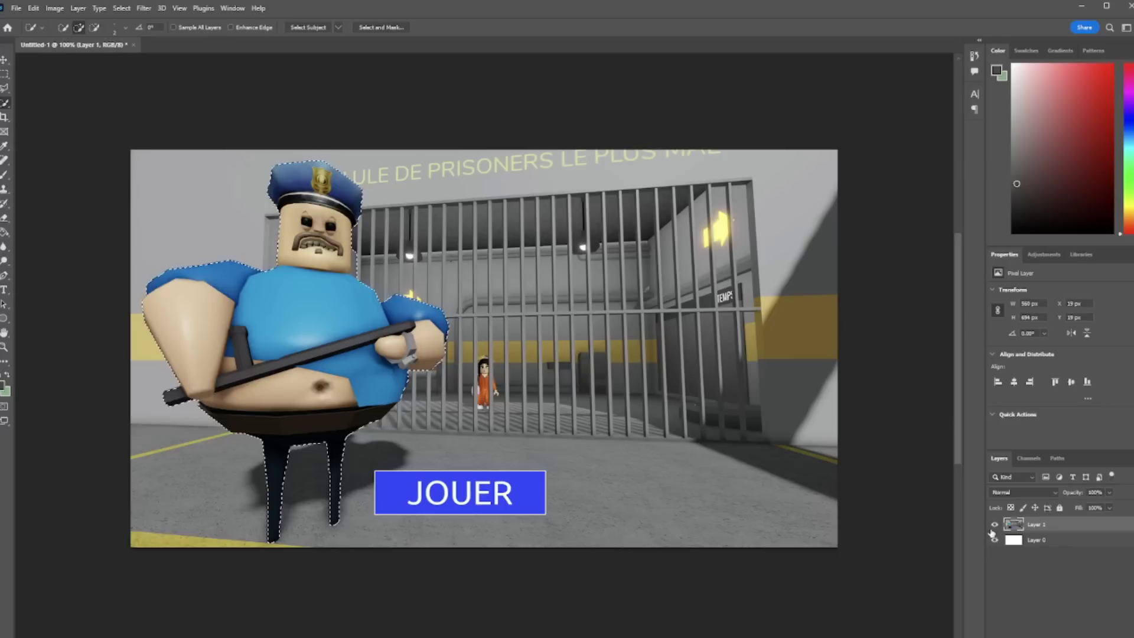
- Hide the prison screenshot layer and paste the copied officer as a new layer above the white background
click(994, 525)
click(33, 8)
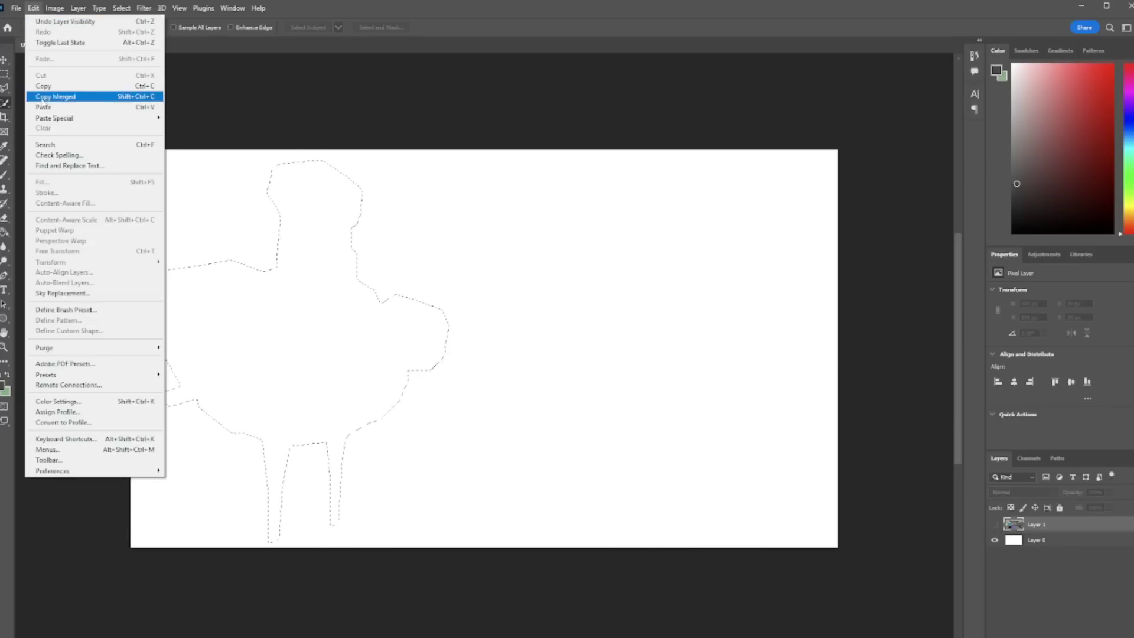
click(48, 106)
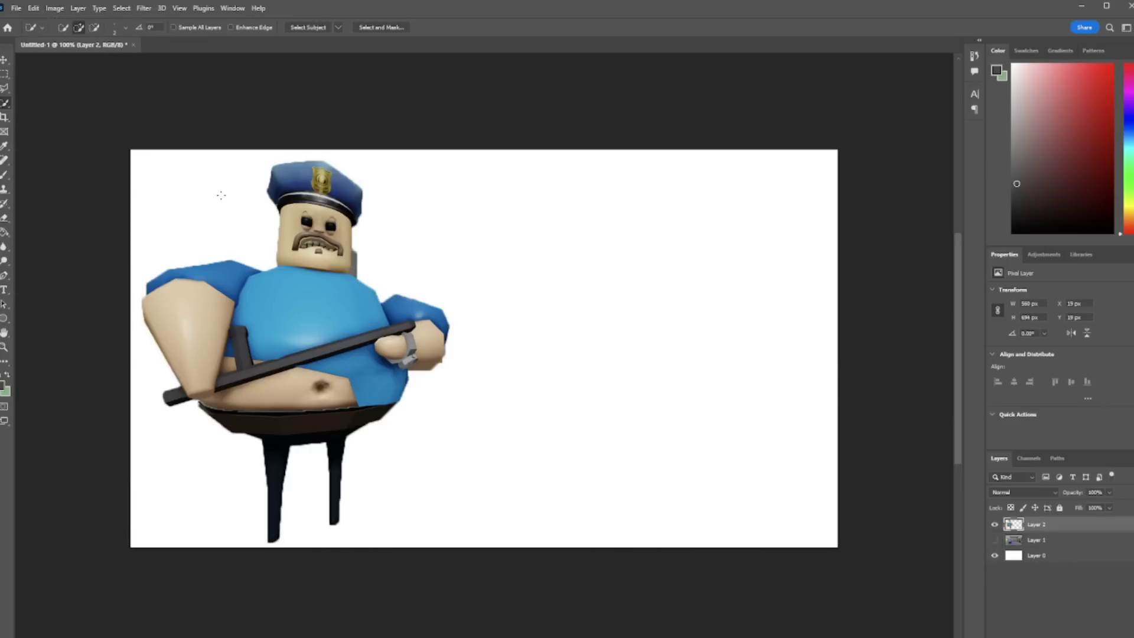
- Outline the grey leftover beside the officer's neck with the Polygonal Lasso and cut it away
click(6, 89)
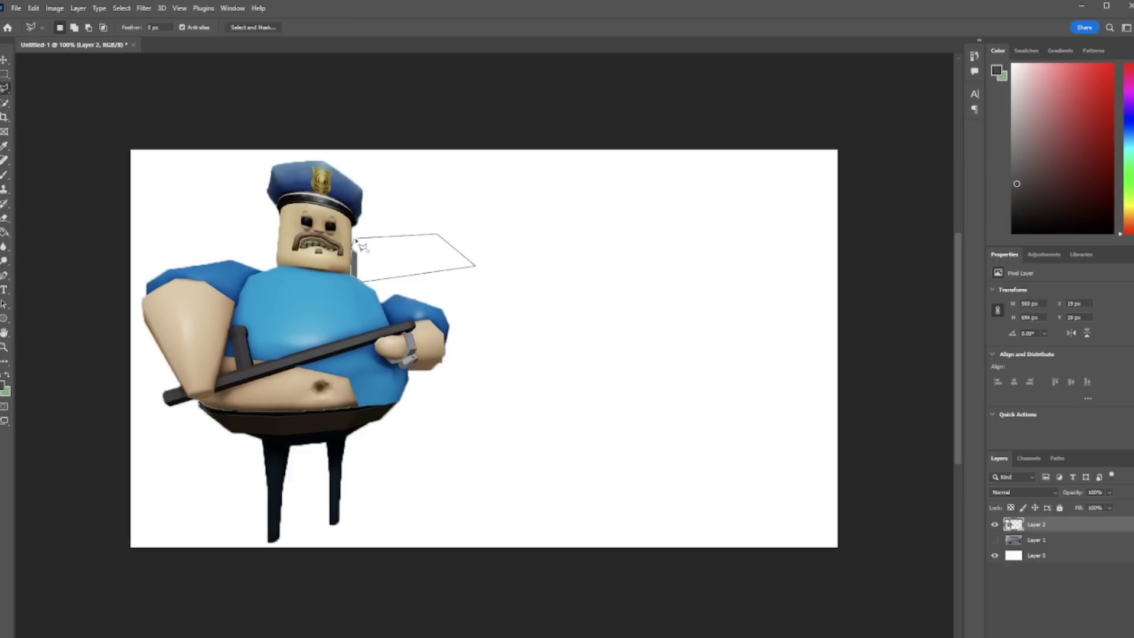
click(25, 8)
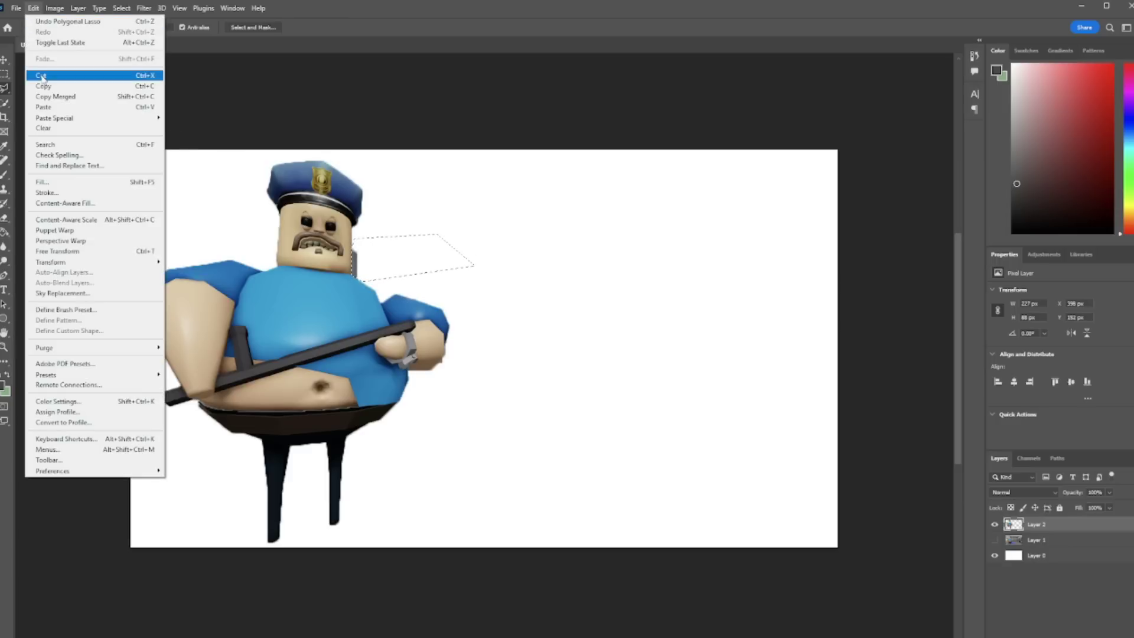
click(45, 77)
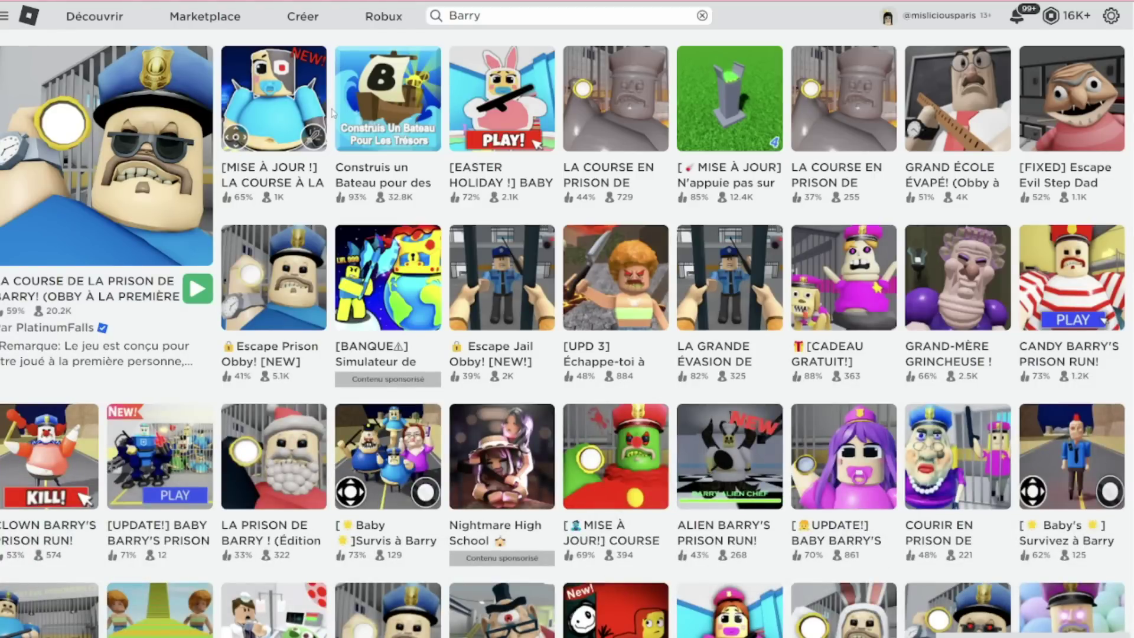
- Switch to Roblox, launch "[UPD 3] Échappe-toi à l'Obby des Épices Glacées!" and start playing on the FACILE difficulty
click(611, 304)
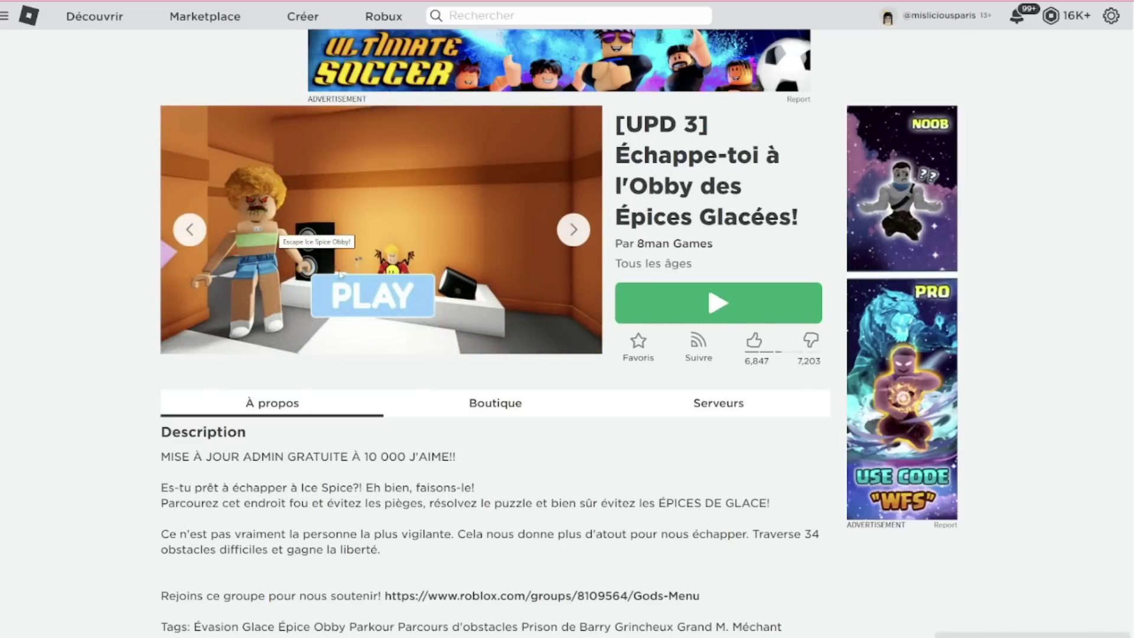
click(721, 301)
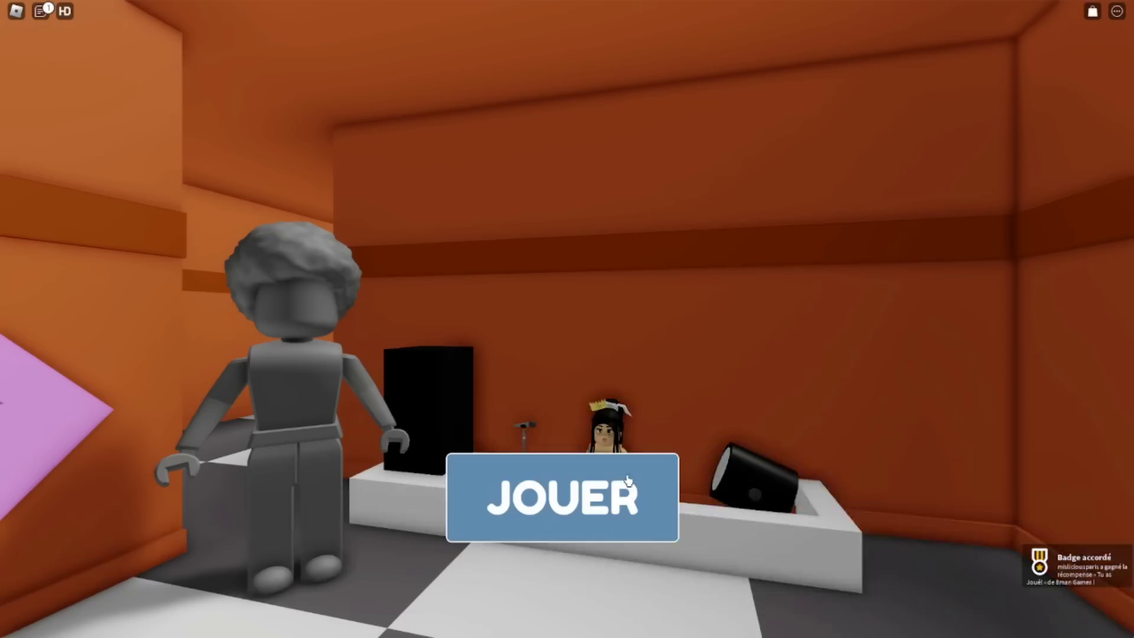
click(586, 489)
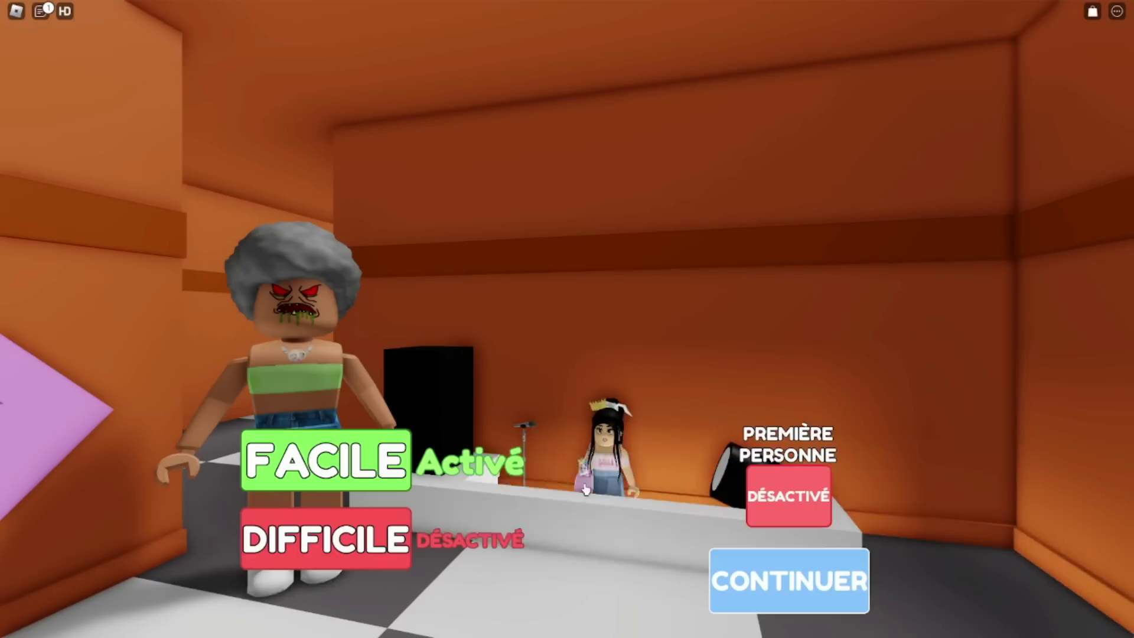
click(335, 451)
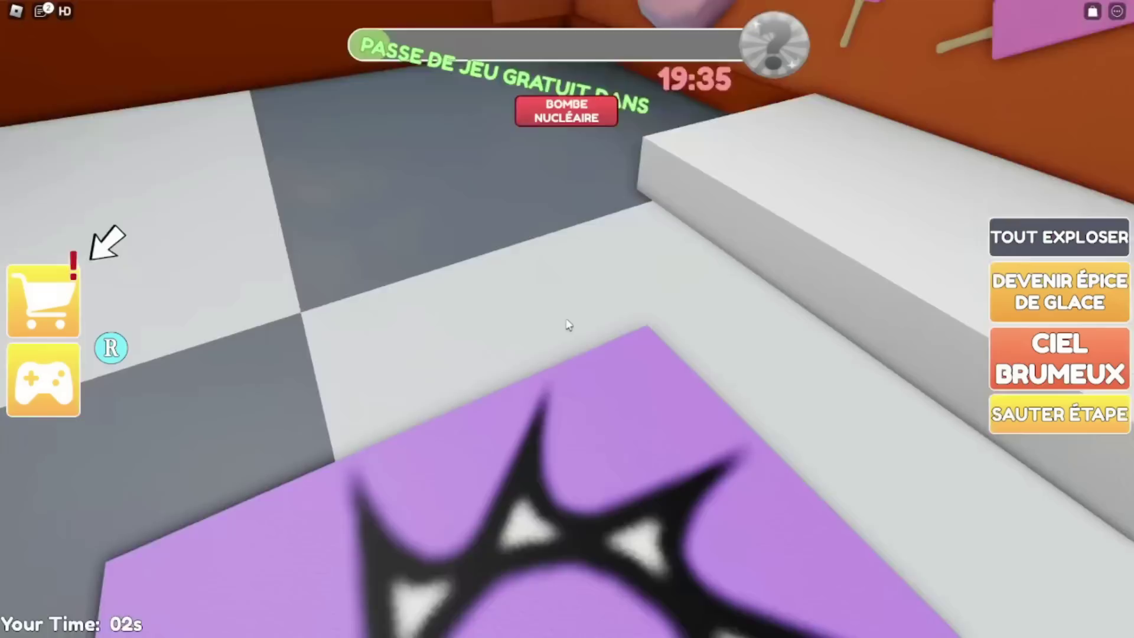
- Move the character through the orange start room towards the closed door, dismissing the guide's dialogue boxes
key(w)
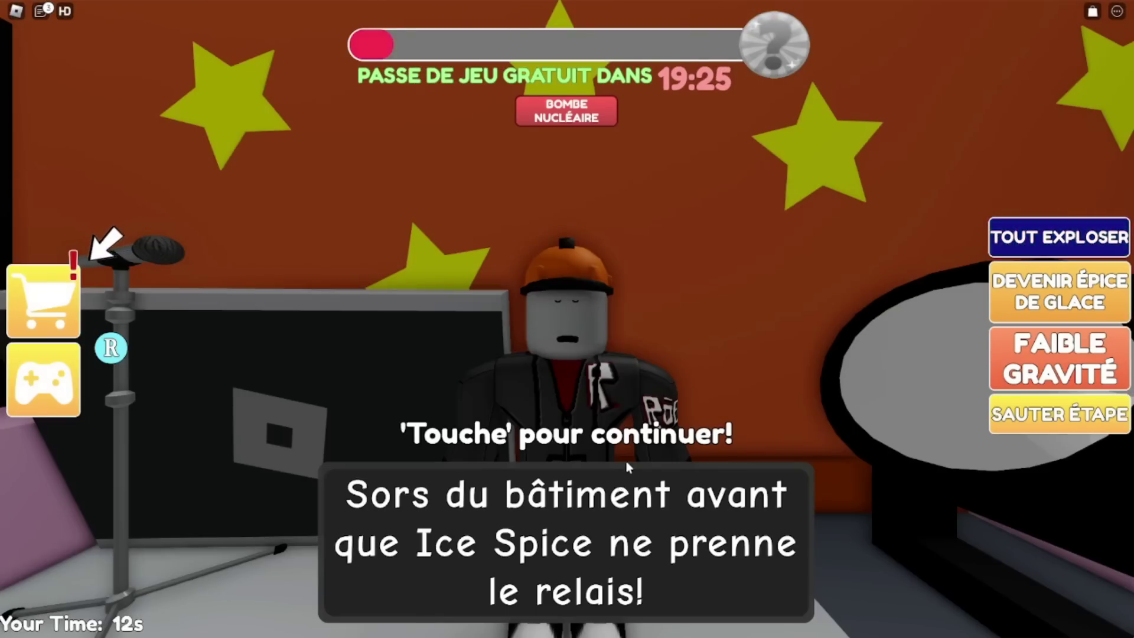
click(566, 324)
key(a)
key(w)
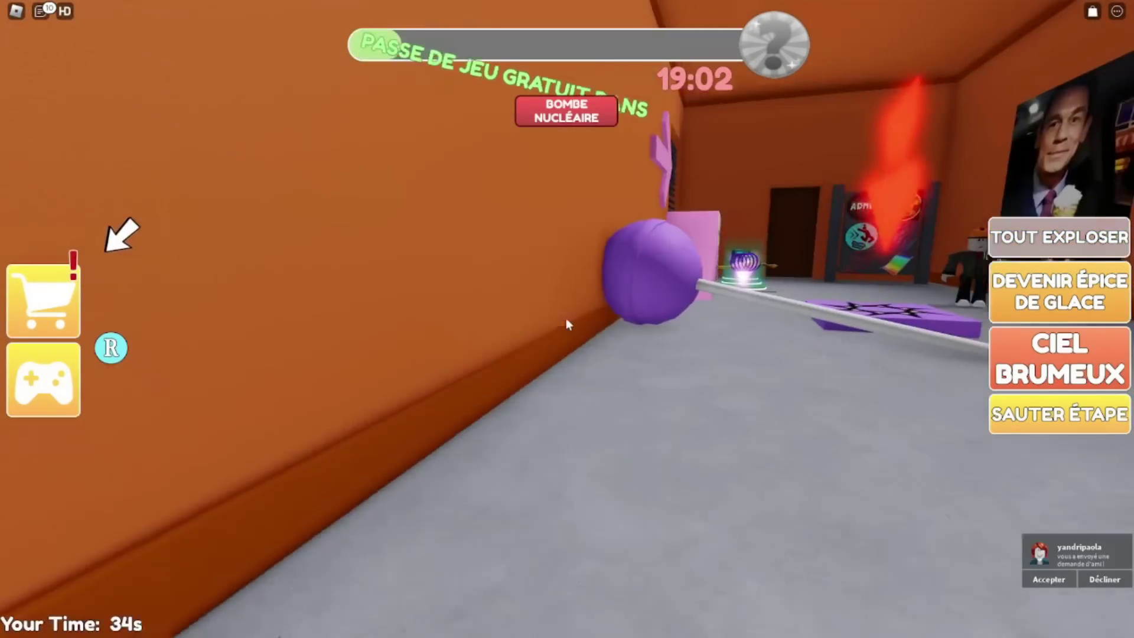
key(w)
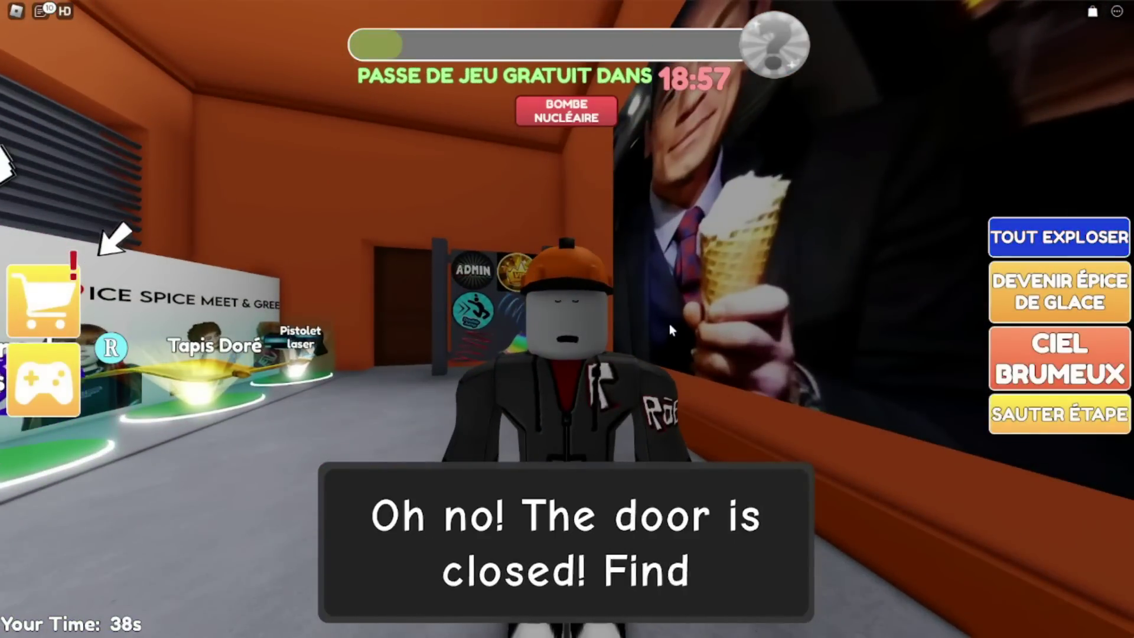
click(667, 324)
- Enter the wall opening by the purple blocks, follow the grey vent corridors and leave the game
key(w)
key(w)
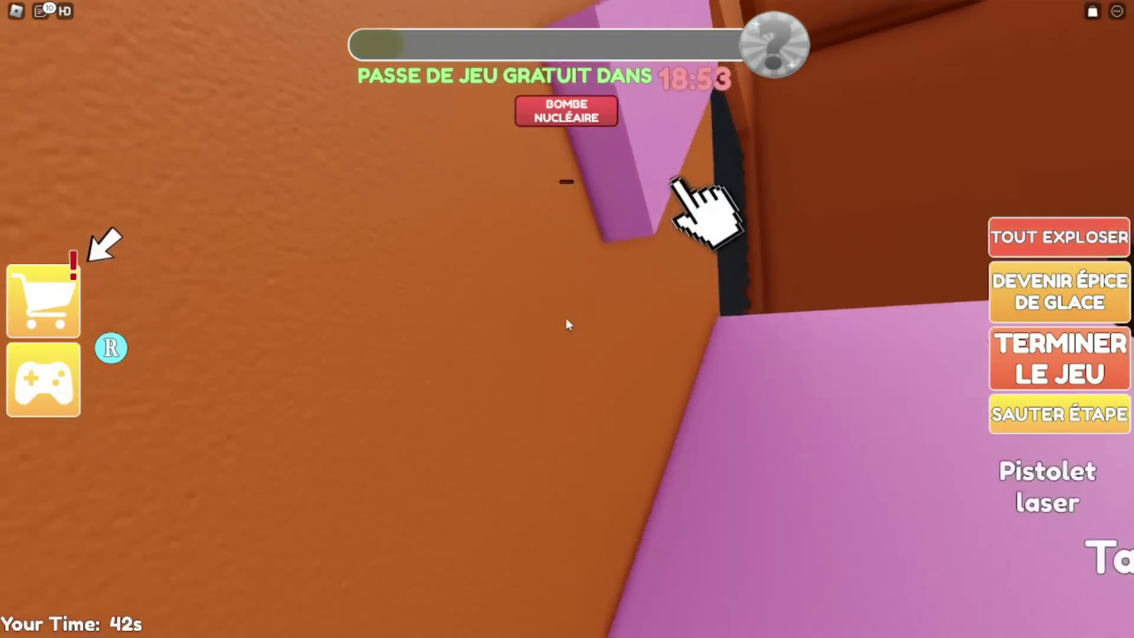
key(w)
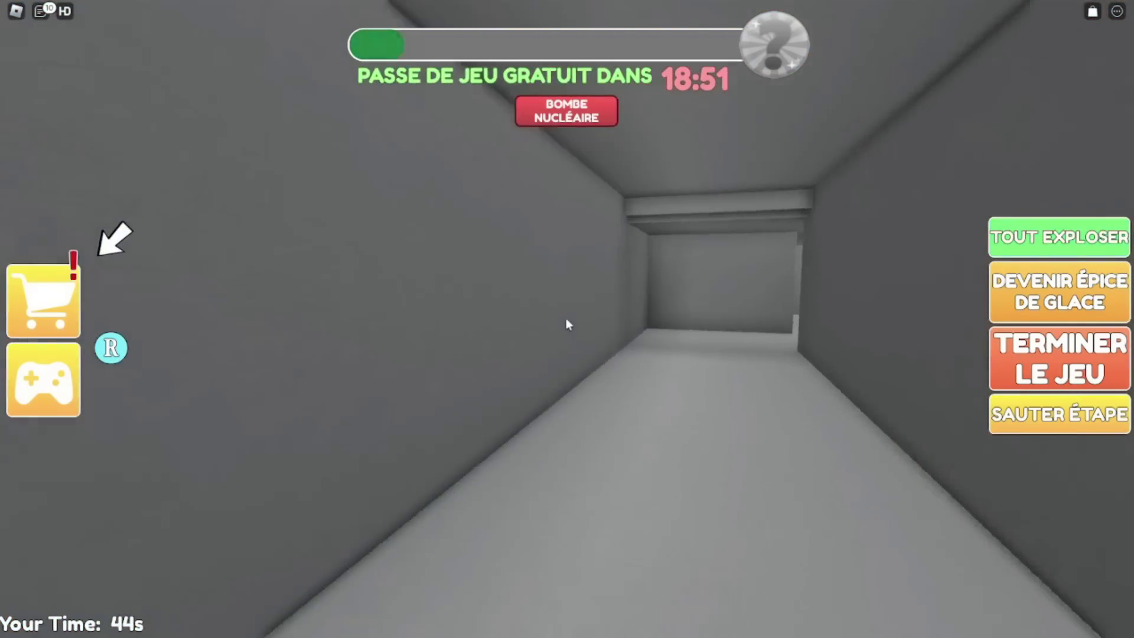
key(w)
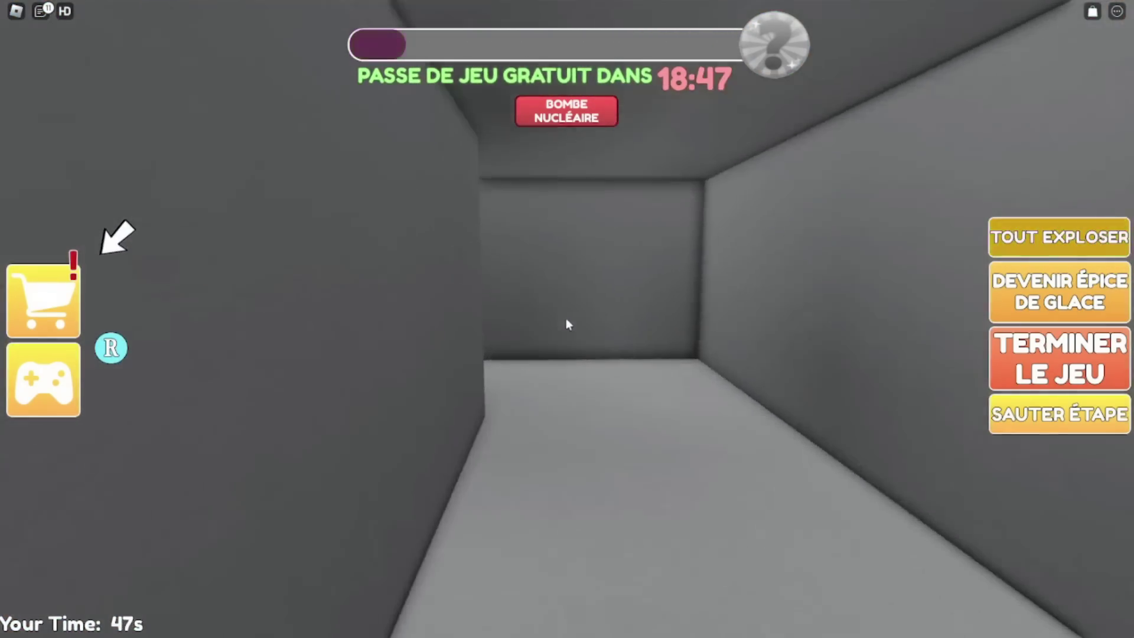
key(w)
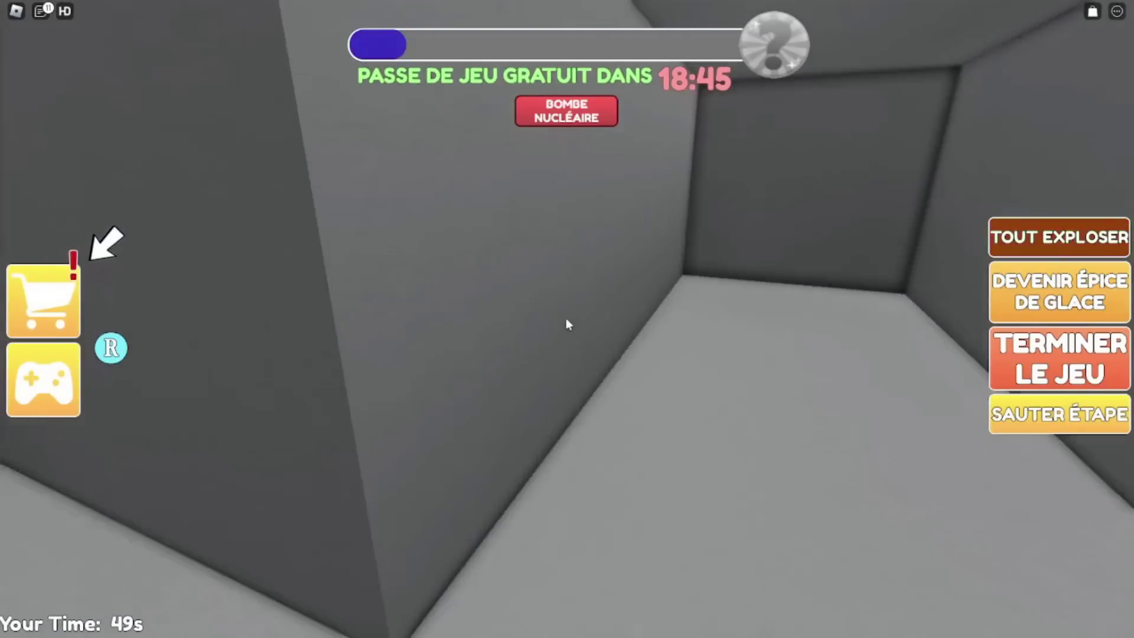
key(w)
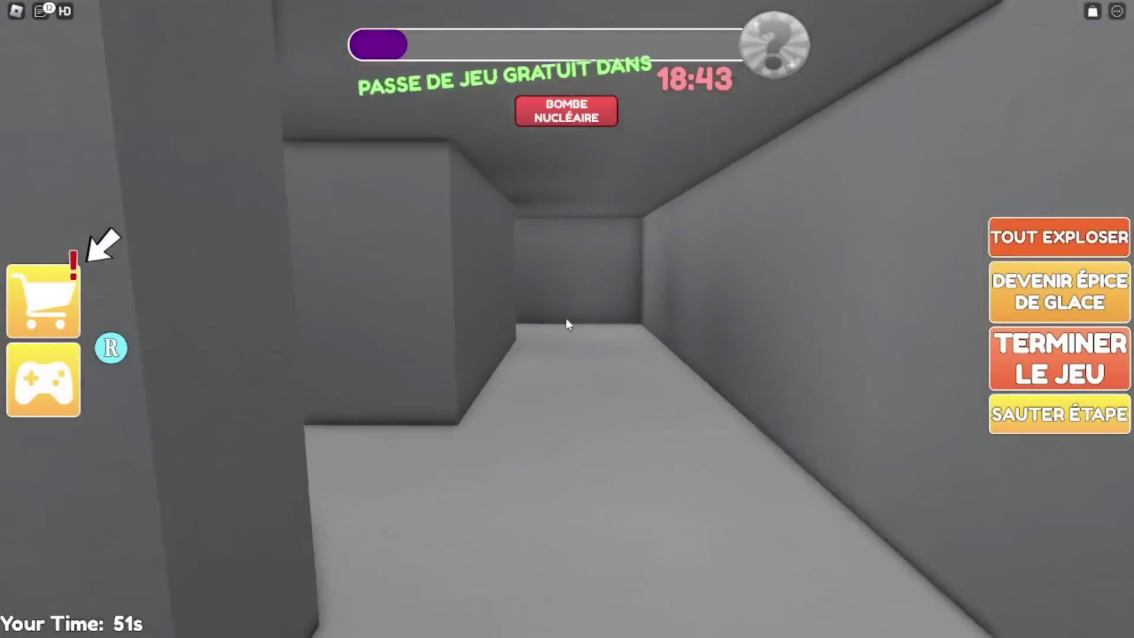
key(Escape)
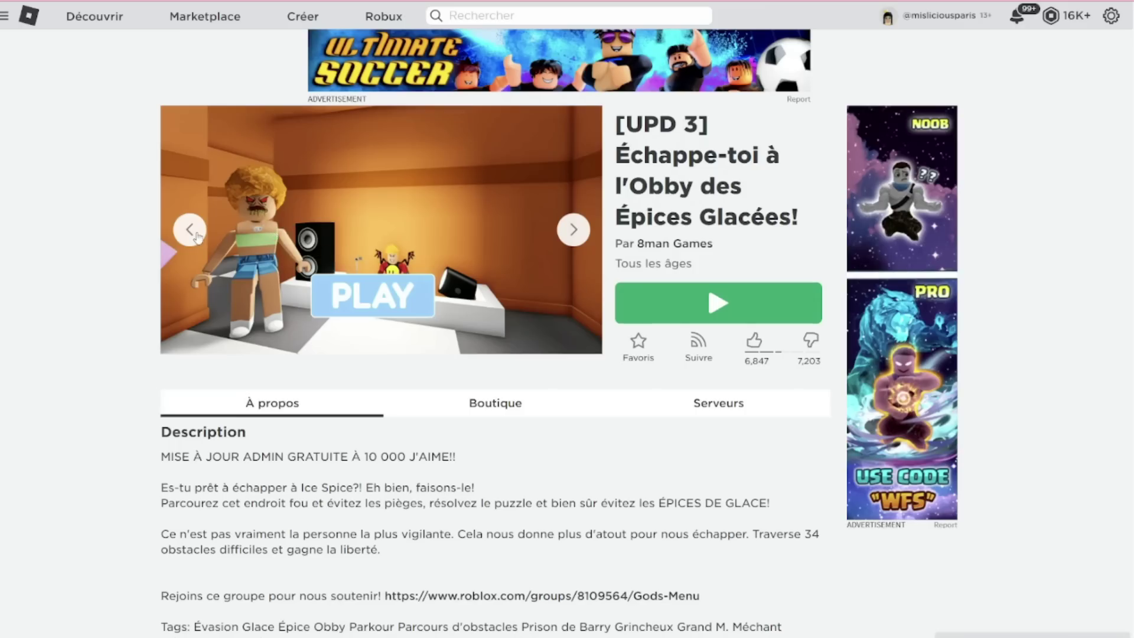
- Show the game's gallery picture of the curly-haired character, then in Photoshop copy her from the screenshot layer with Quick Selection
click(190, 230)
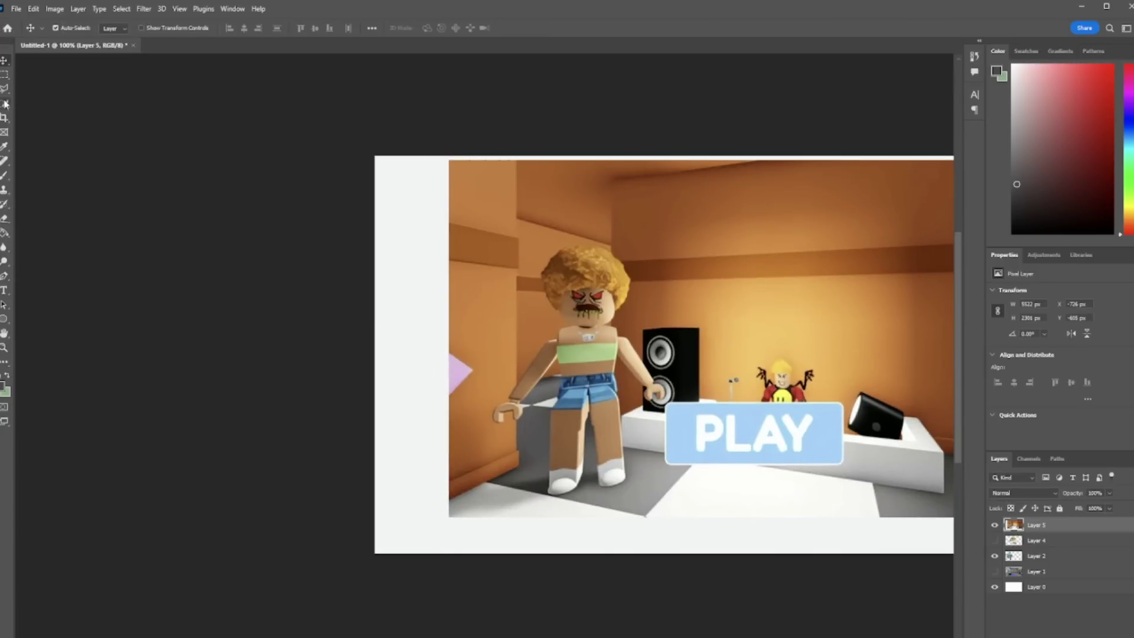
click(5, 104)
click(33, 8)
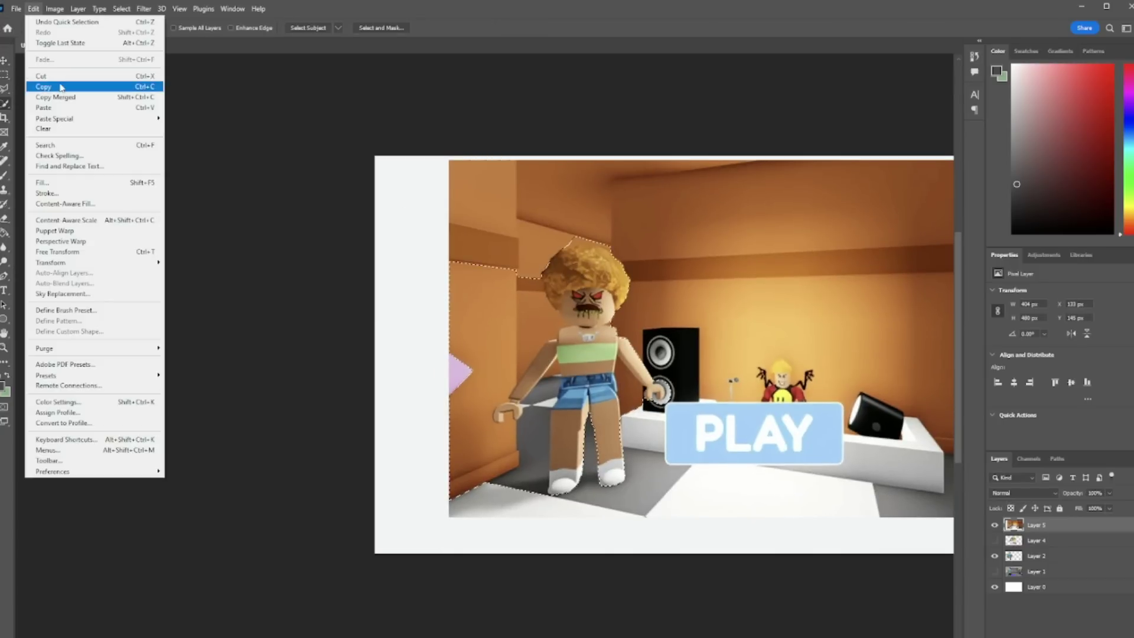
click(60, 87)
- Hide the orange-room screenshot layer and paste the copied character as a new layer
click(995, 525)
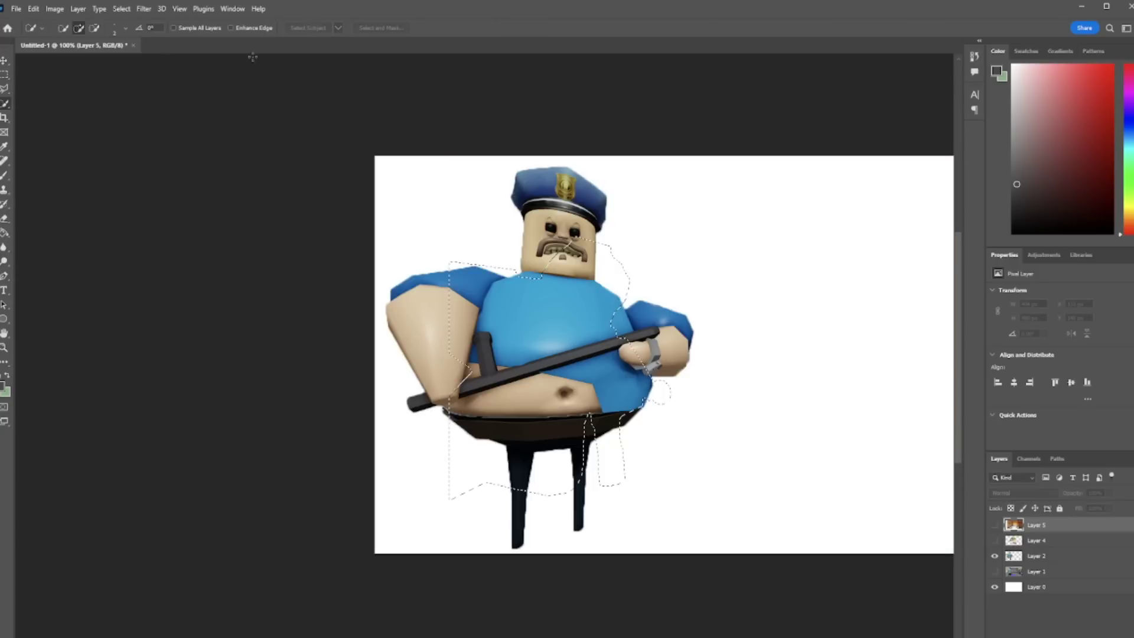
click(33, 8)
click(47, 106)
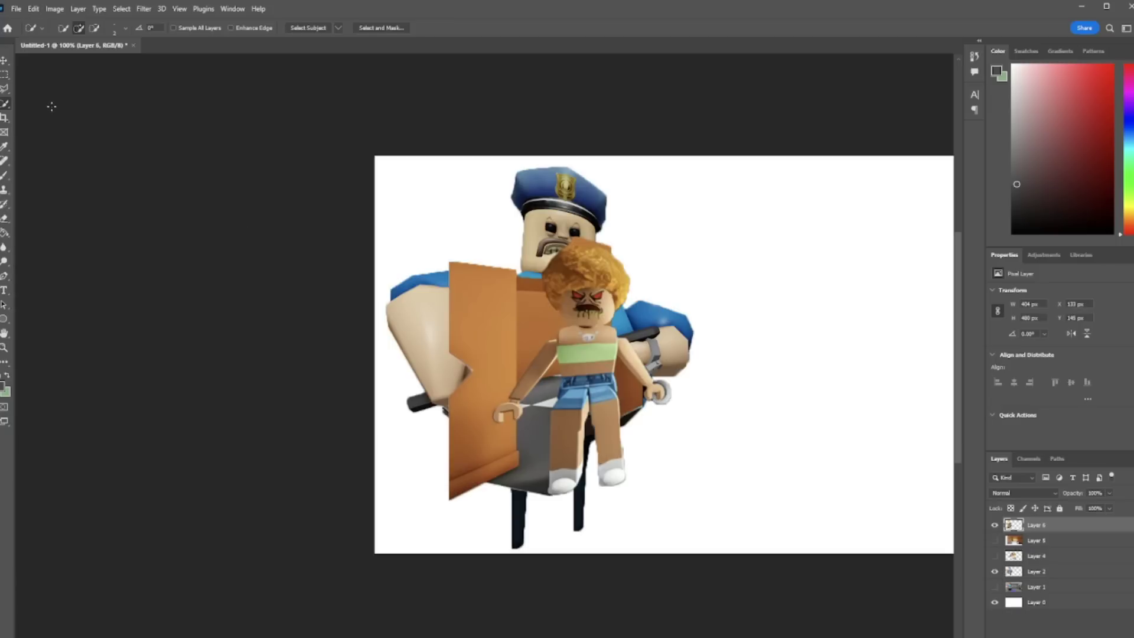
- Enlarge the curly-haired character's cutout to about 554 x 659 px with Free Transform and place it beside the officer
click(4, 61)
drag(592, 391, 706, 387)
key(ctrl+t)
drag(561, 250, 295, 185)
drag(527, 303, 634, 377)
drag(892, 150, 826, 232)
drag(796, 280, 783, 249)
key(Return)
- Outline the orange wall, floor and brown leftovers around the curly-haired character with the Polygonal Lasso and cut them away
drag(599, 637, 631, 637)
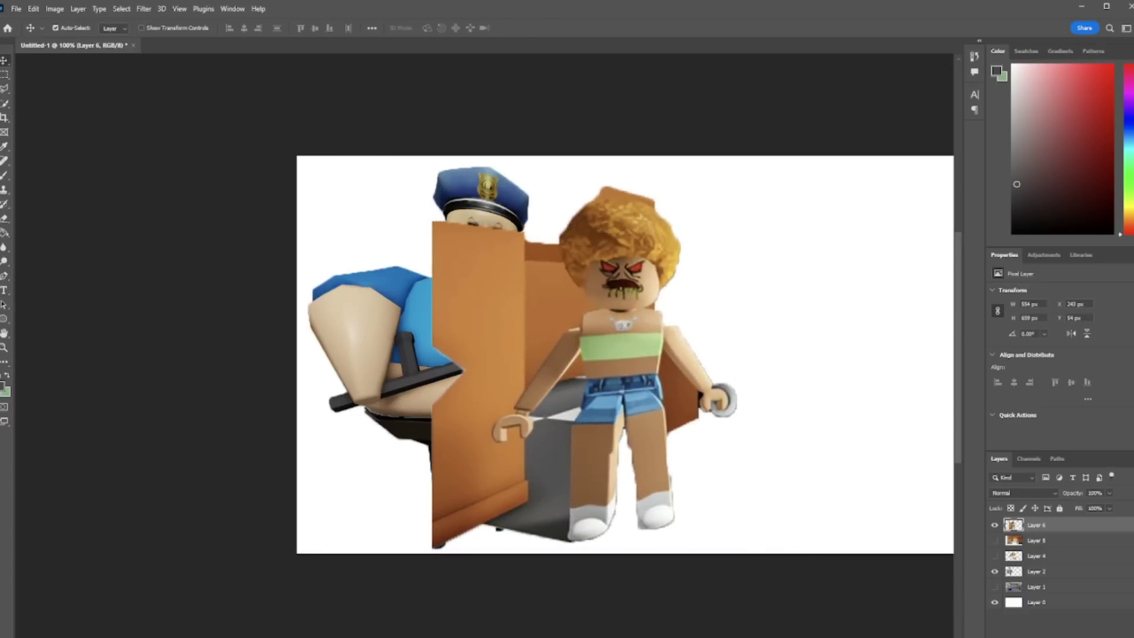
click(6, 89)
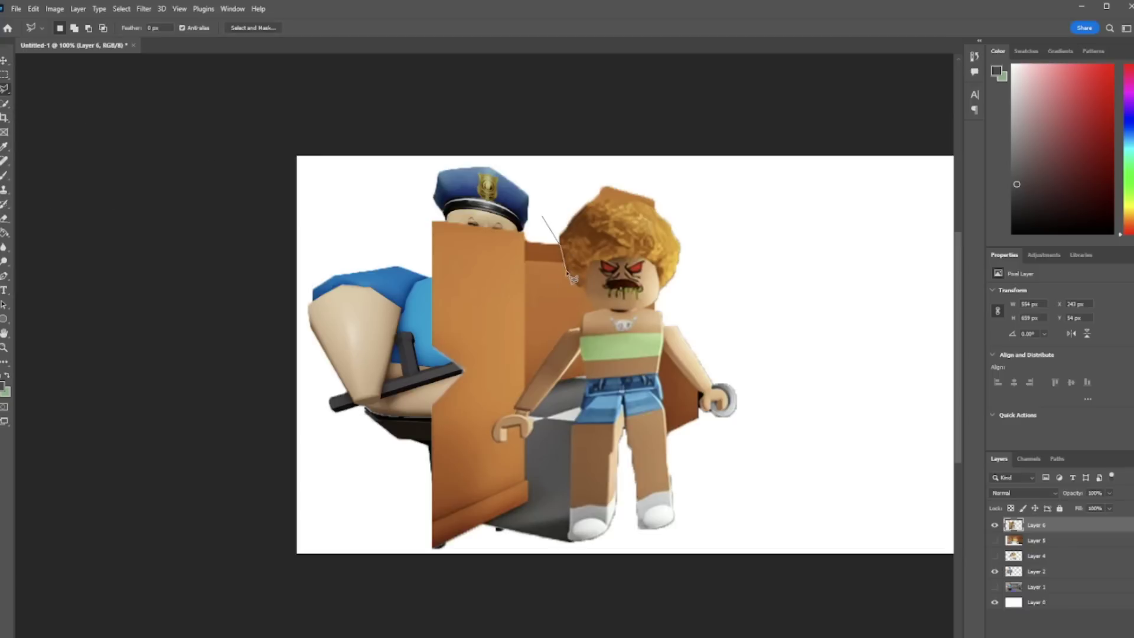
drag(585, 295, 584, 207)
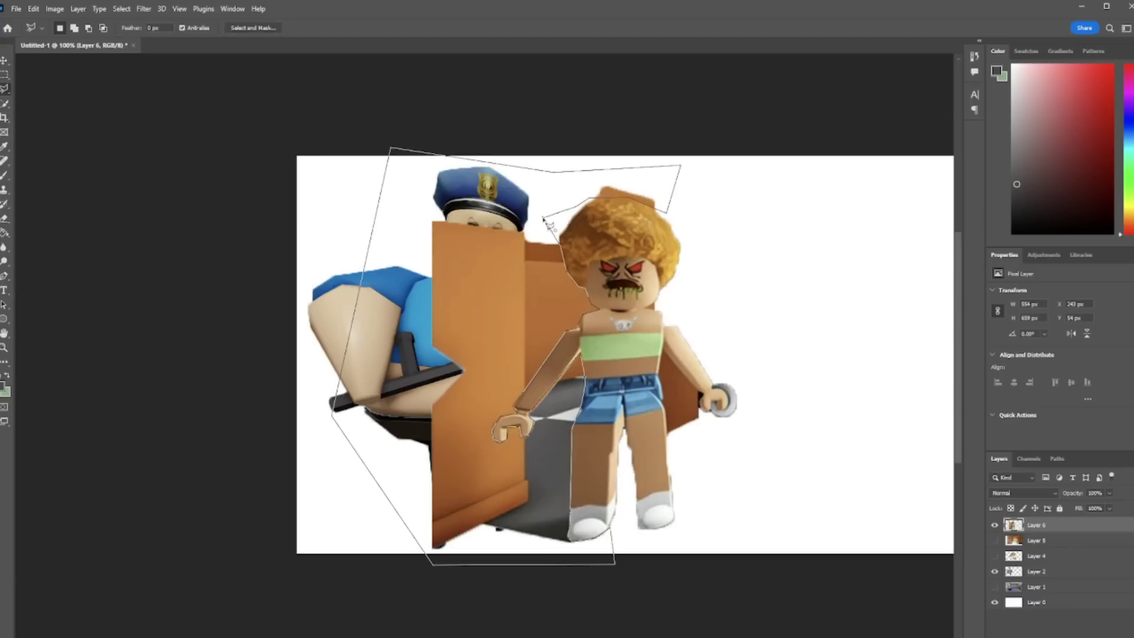
click(33, 8)
click(71, 75)
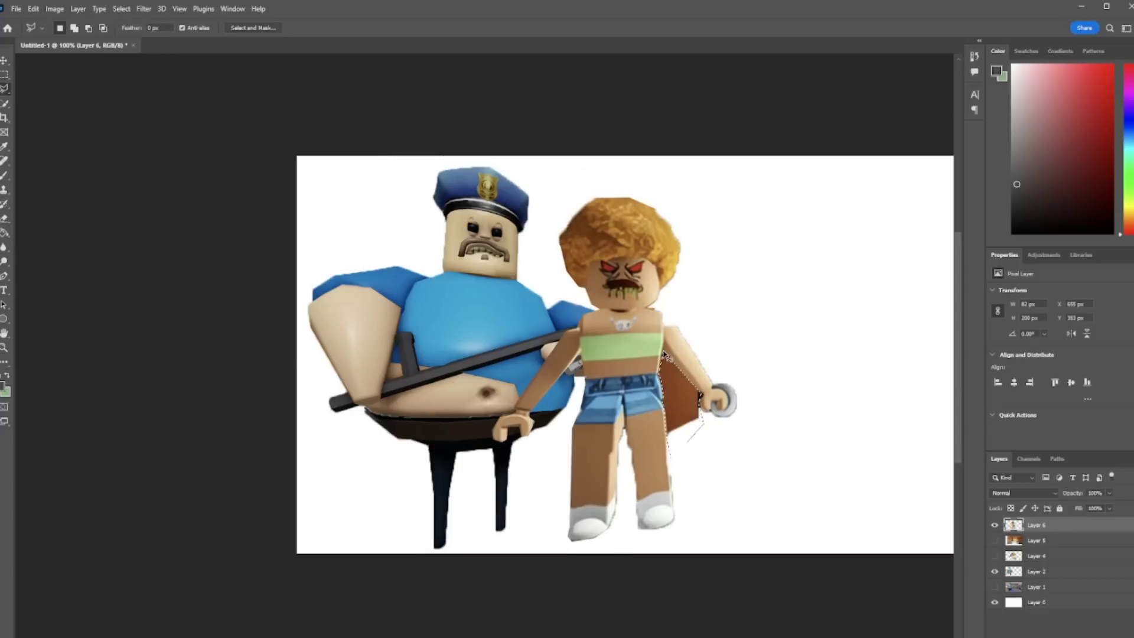
key(ctrl+x)
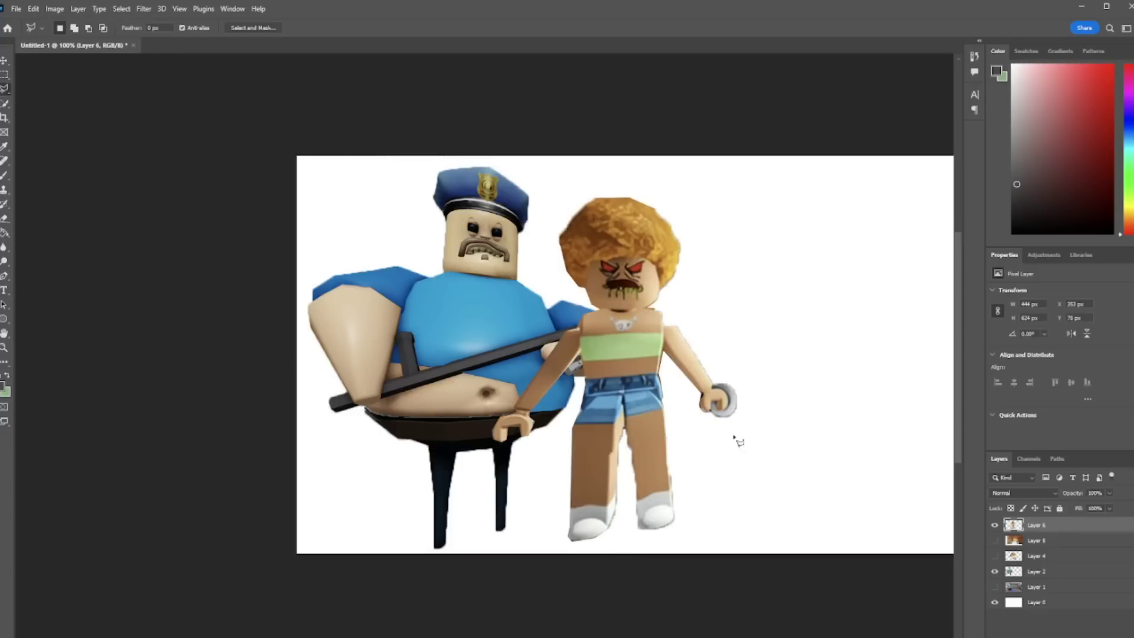
- Outline the grey ring around the curly-haired character's hand with the Polygonal Lasso and delete it
click(718, 390)
click(787, 352)
click(792, 461)
click(694, 441)
click(685, 401)
click(715, 392)
key(Delete)
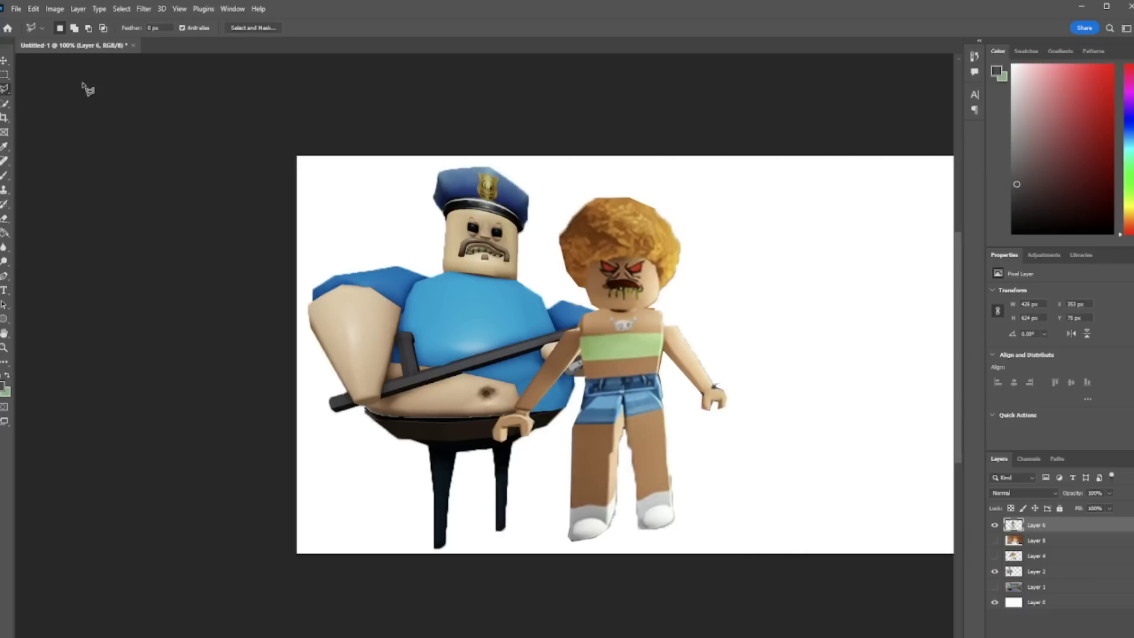
click(4, 61)
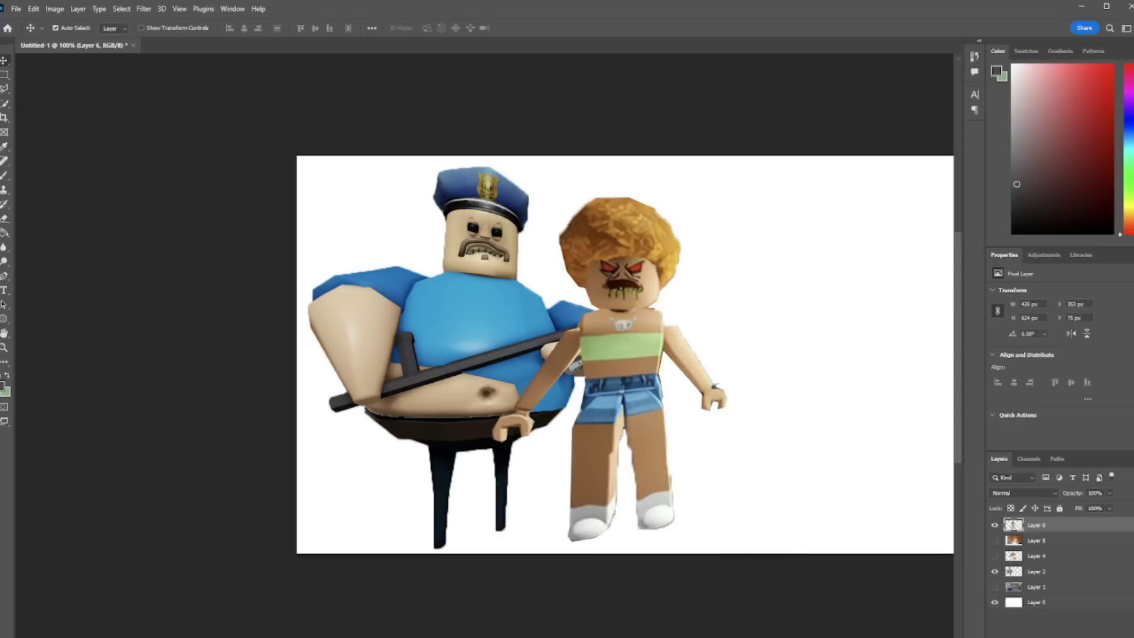
scroll(625, 354, right, 3)
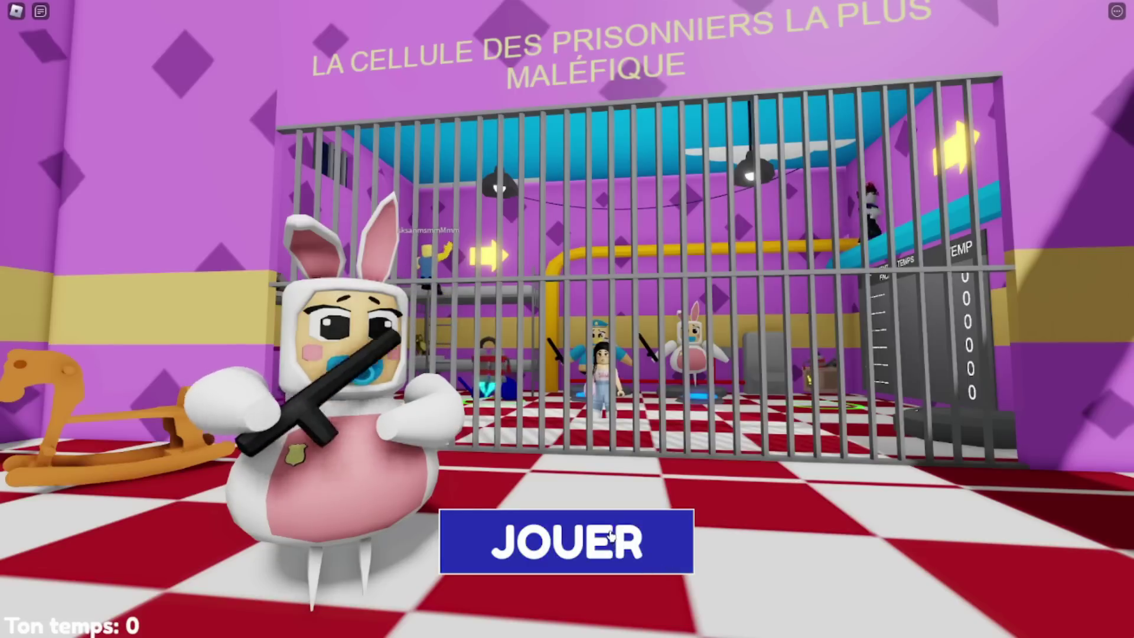
- Start playing the purple baby-prison obby in Roblox and move in front of the baby officer and bunny figures on their podiums
click(639, 535)
click(640, 495)
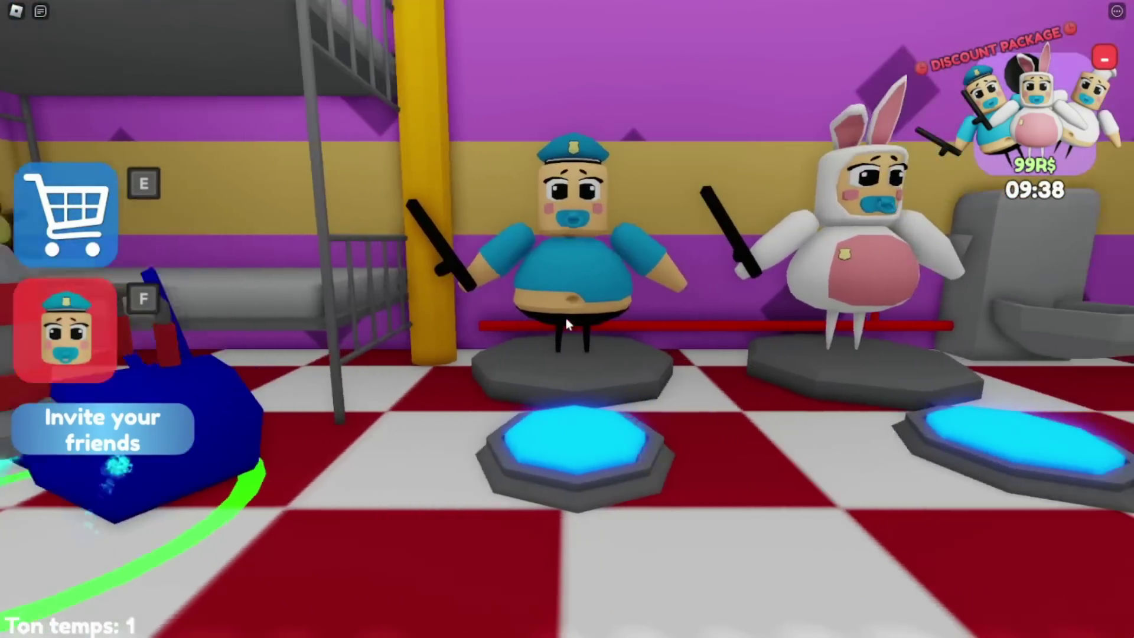
key(d)
key(s)
key(a)
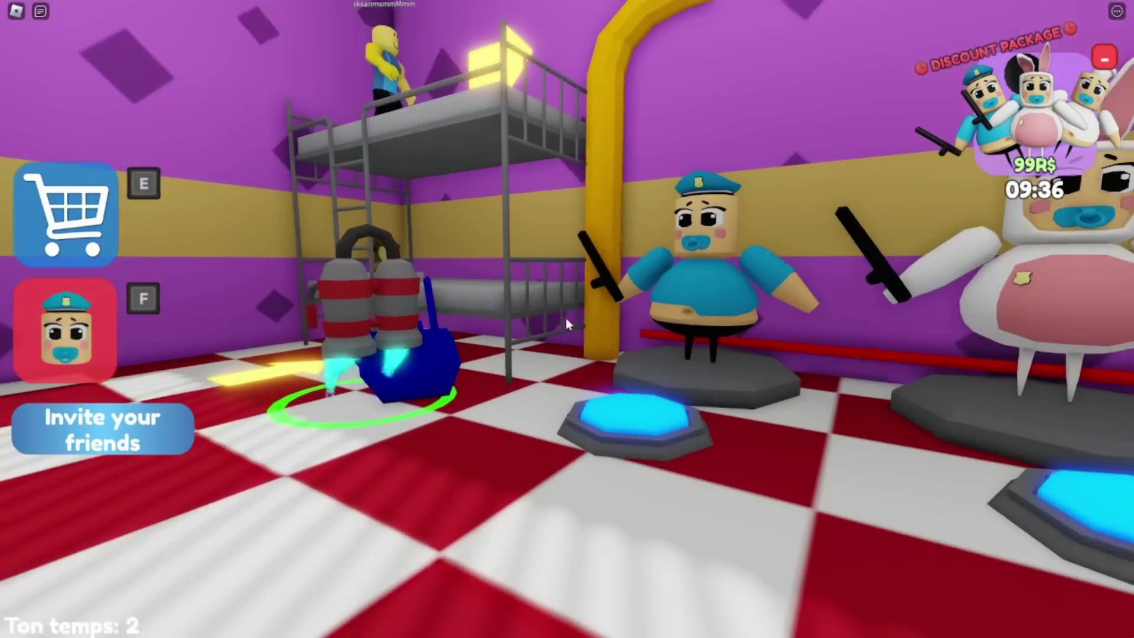
key(w)
key(d)
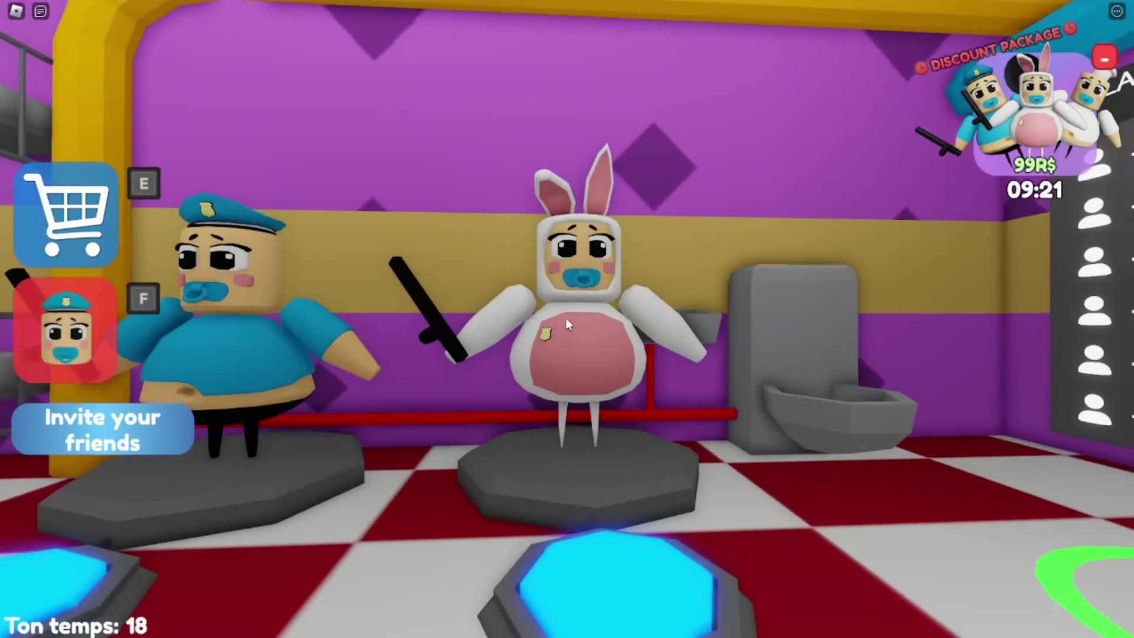
- Examine the bunny-suited baby figure up close and look around towards the cell bars
key(a)
key(d)
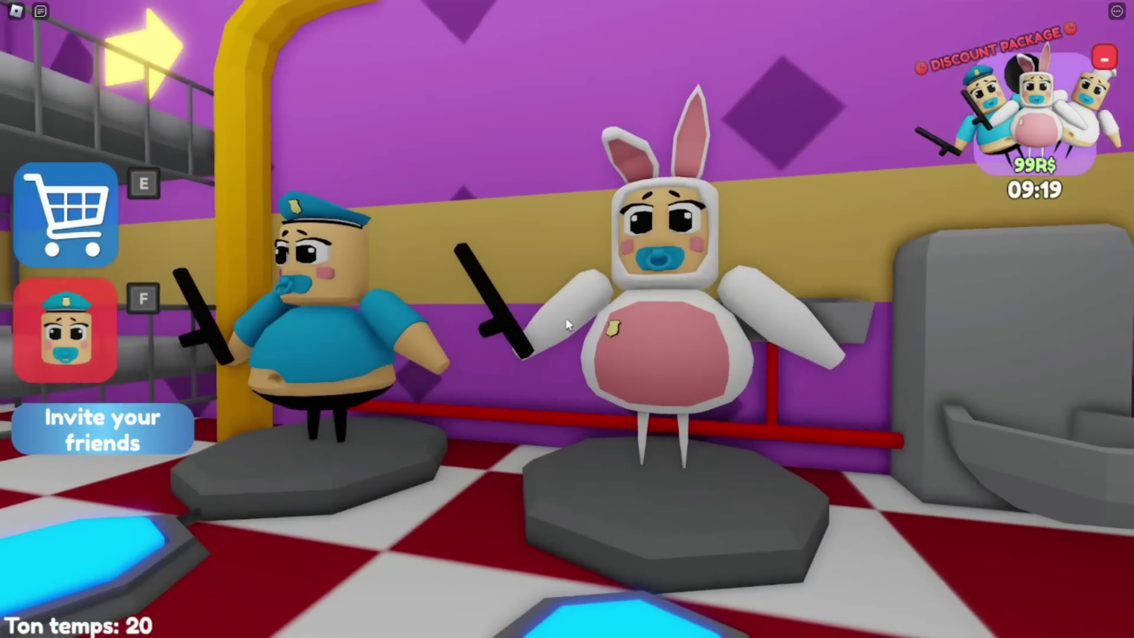
key(d)
key(w)
key(a)
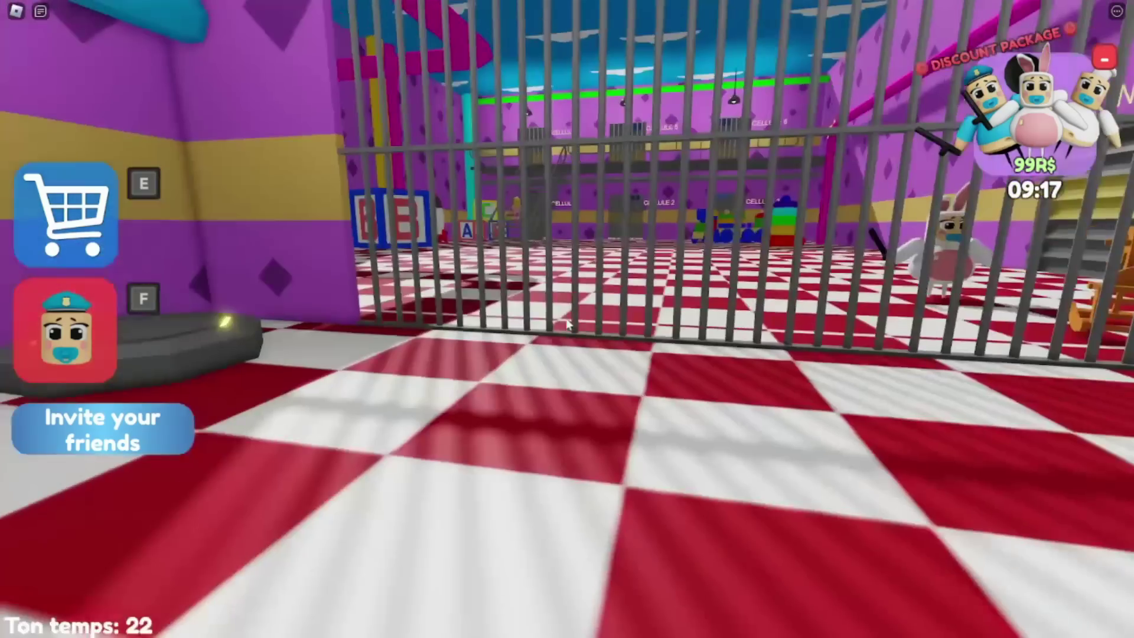
key(d)
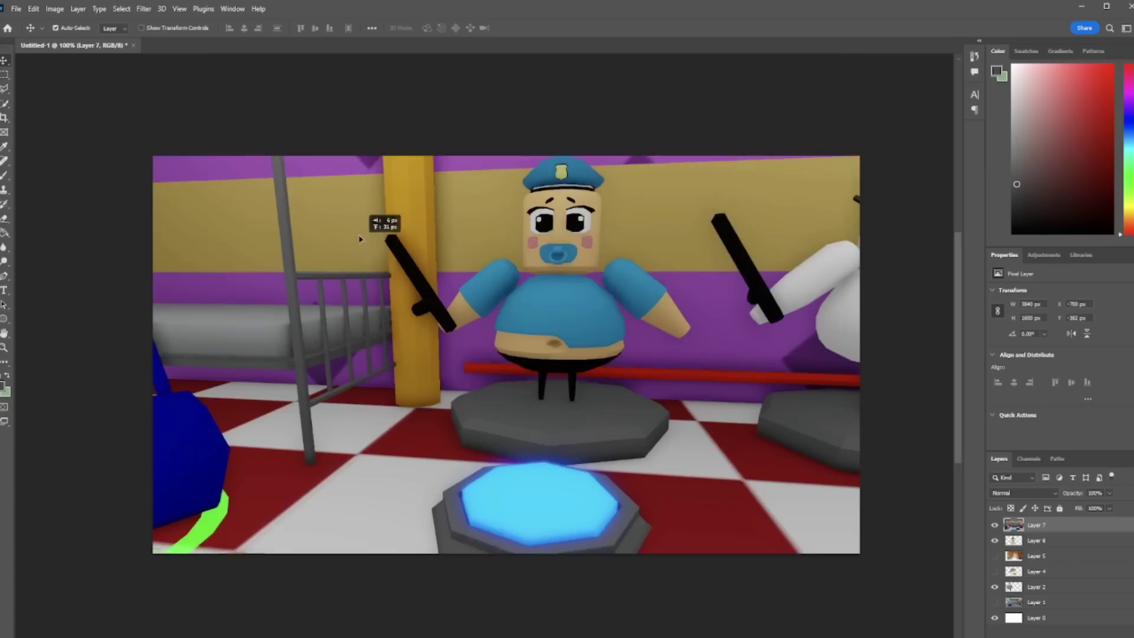
- Position the pasted screenshot with the baby officer inside the Photoshop canvas and select him, baton and both arms included, with Quick Selection
drag(317, 302, 331, 321)
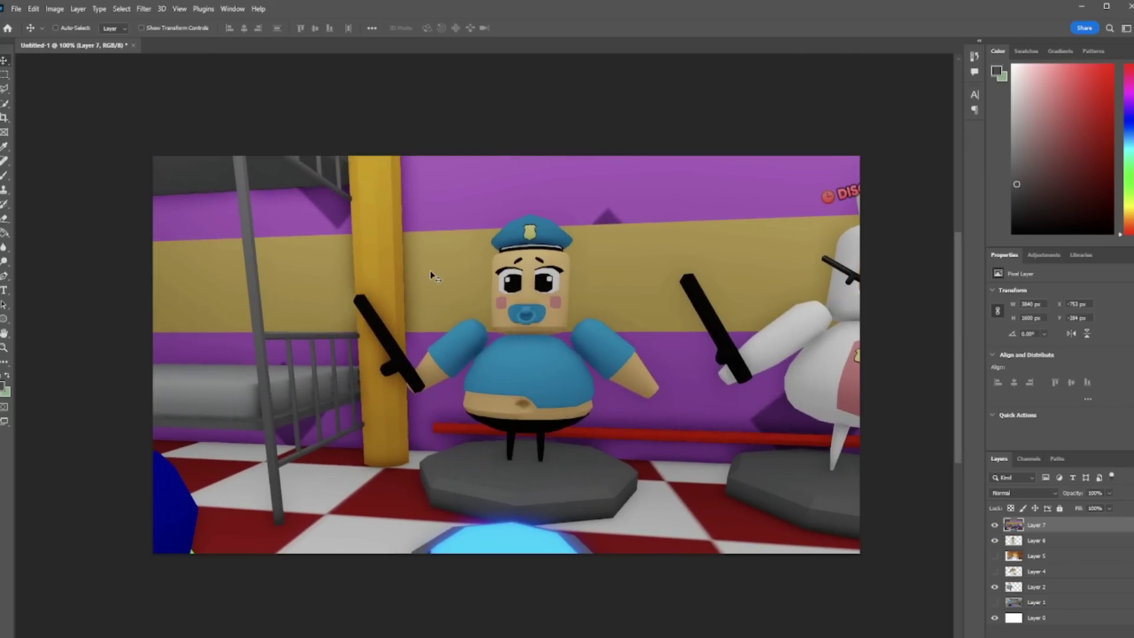
key(ctrl+plus)
scroll(418, 314, up, 2)
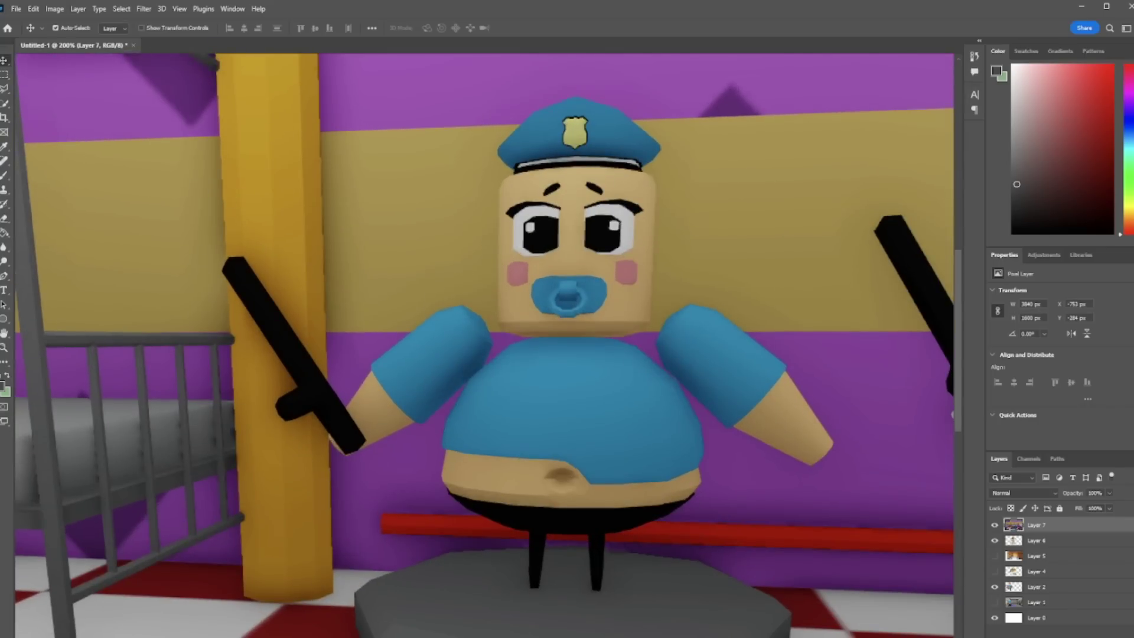
click(5, 105)
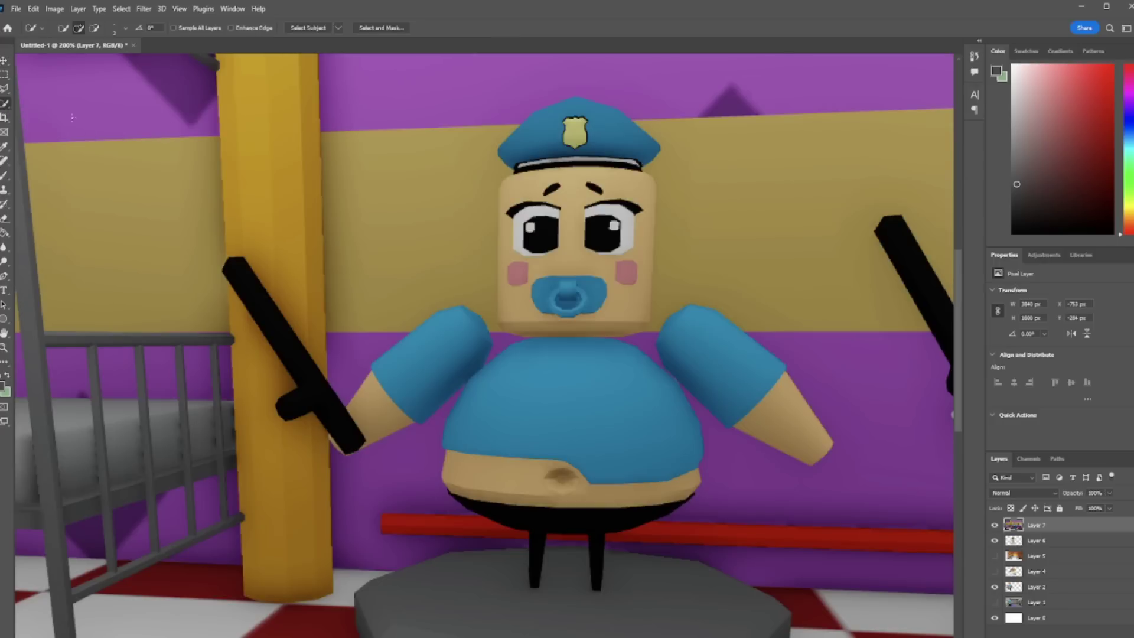
drag(522, 158, 512, 159)
mouse_move(553, 228)
mouse_down()
mouse_move(534, 251)
mouse_move(511, 216)
mouse_up()
mouse_move(507, 320)
mouse_down()
mouse_move(561, 331)
mouse_move(615, 270)
mouse_up()
mouse_move(589, 226)
mouse_down()
mouse_move(573, 323)
mouse_move(539, 522)
mouse_up()
mouse_move(417, 372)
mouse_down()
mouse_move(445, 340)
mouse_move(349, 423)
mouse_move(323, 397)
mouse_move(681, 361)
mouse_move(697, 334)
mouse_up()
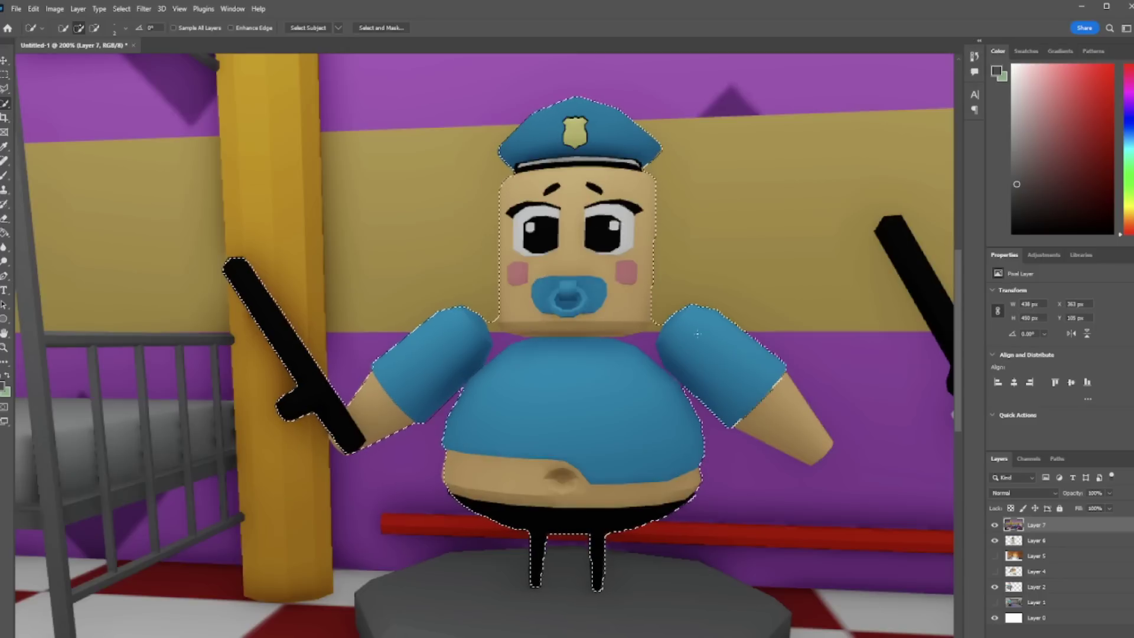
drag(775, 415, 799, 443)
- Copy the selected baby officer, paste him as a new layer with the screenshot hidden, and place him beside the curly-haired character
key(ctrl+)
click(16, 8)
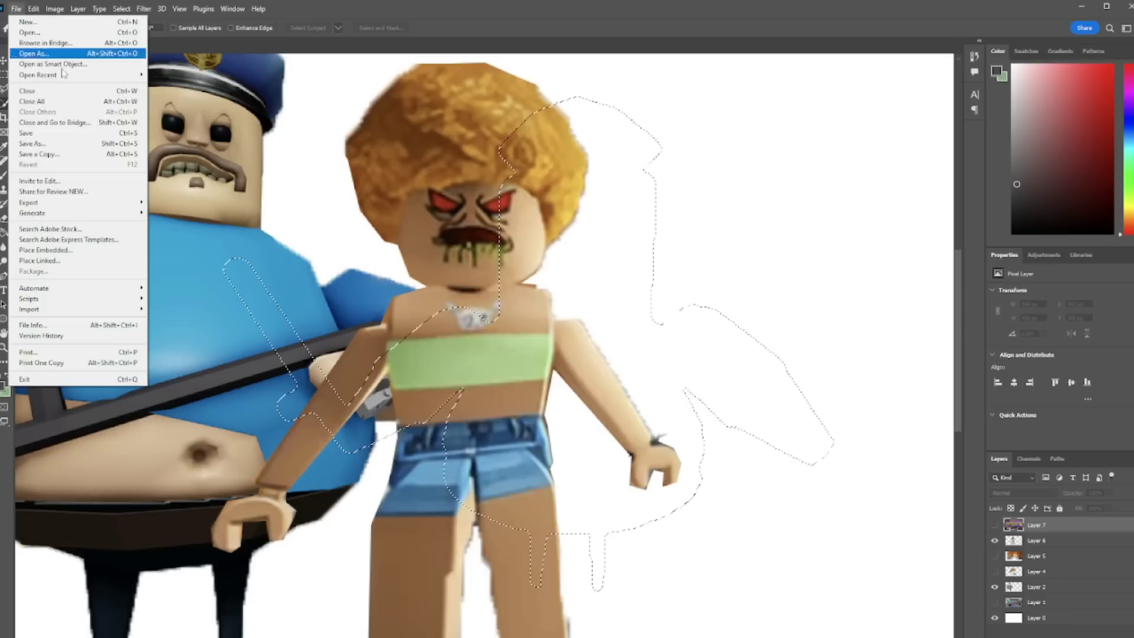
mouse_move(38, 9)
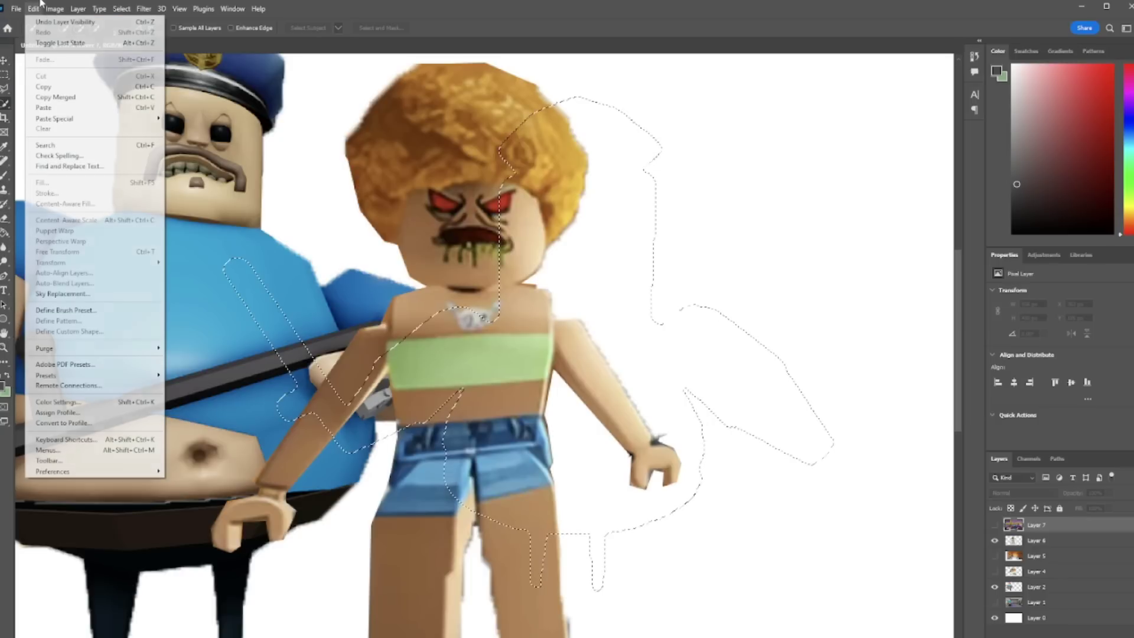
click(46, 107)
key(ctrl+minus)
key(ctrl+minus)
key(v)
drag(510, 353, 590, 403)
- Outline the purple leftover between the baby officer's neck and baton-side shoulder with the Polygonal Lasso and delete it
key(ctrl+plus)
key(ctrl+plus)
key(ctrl+plus)
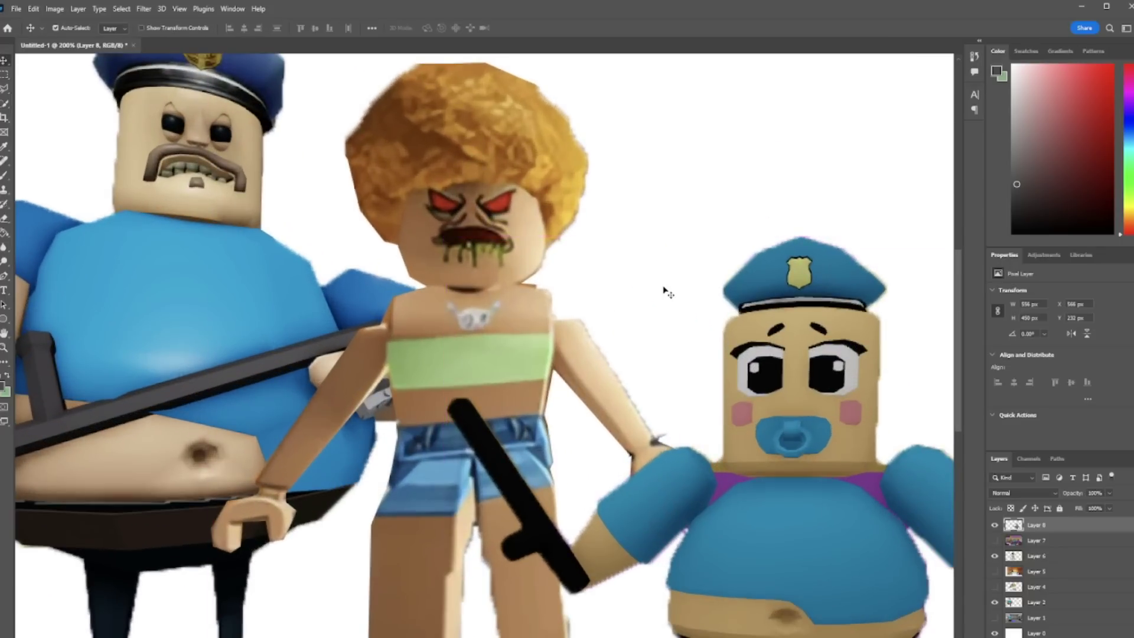
scroll(666, 291, down, 3)
scroll(472, 491, right, 3)
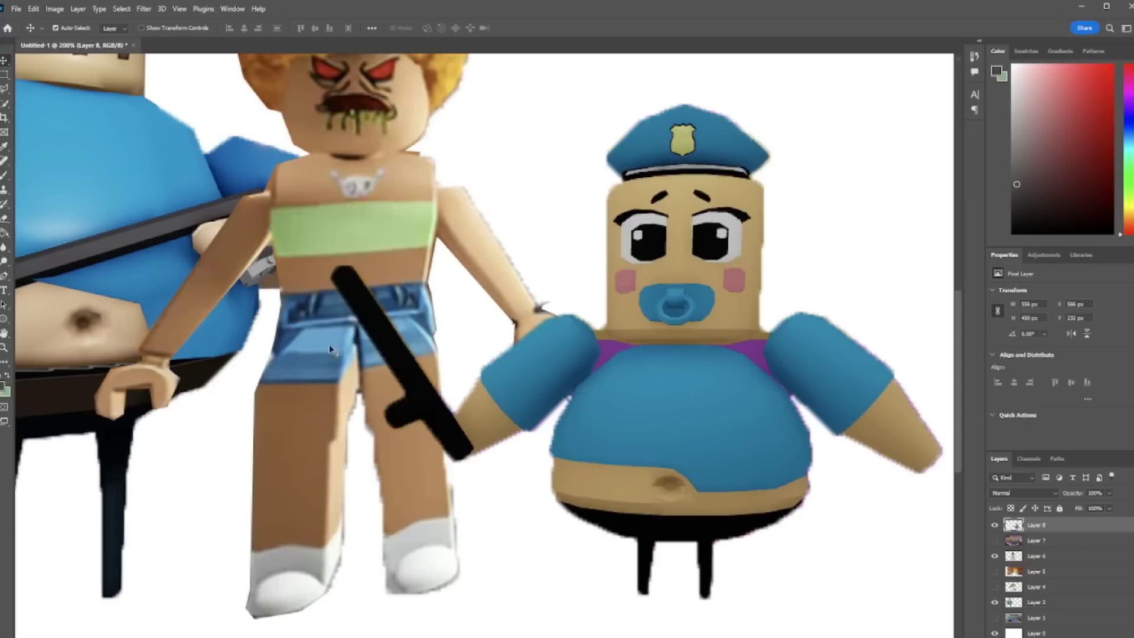
click(4, 90)
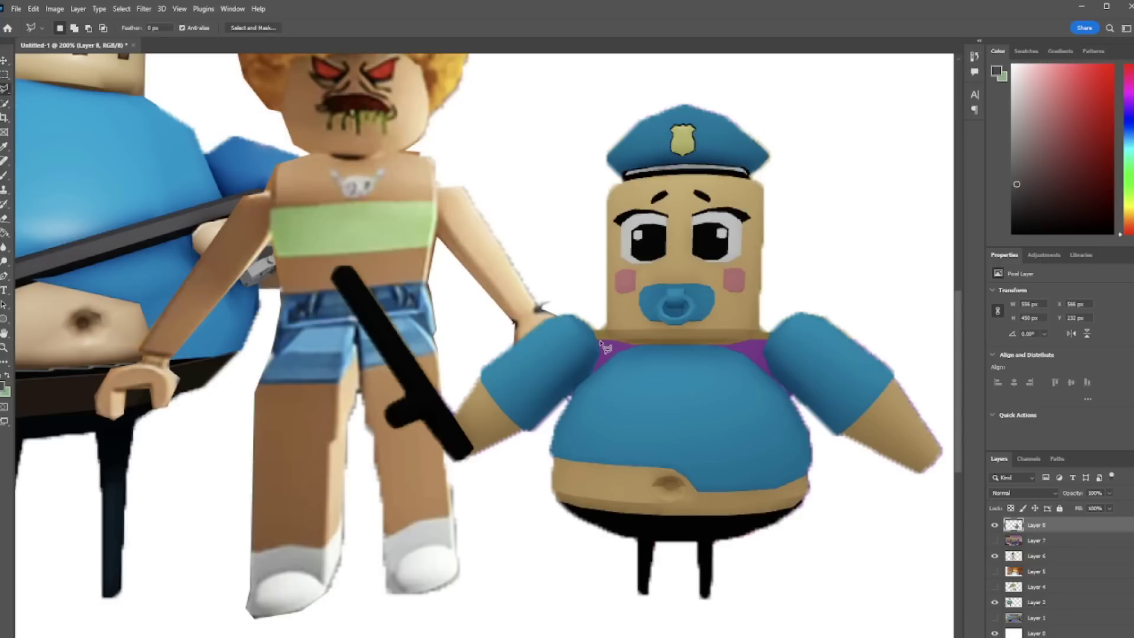
drag(597, 342, 642, 350)
click(637, 348)
click(616, 353)
double_click(599, 366)
key(Delete)
key(ctrl+d)
- Outline and delete the purple leftover between the baby officer's neck and his empty-handed shoulder, then deselect
mouse_move(719, 348)
mouse_down()
mouse_move(748, 341)
mouse_move(787, 398)
mouse_move(752, 364)
mouse_up()
click(719, 347)
key(Delete)
key(ctrl+d)
key(ctrl+minus)
key(ctrl+minus)
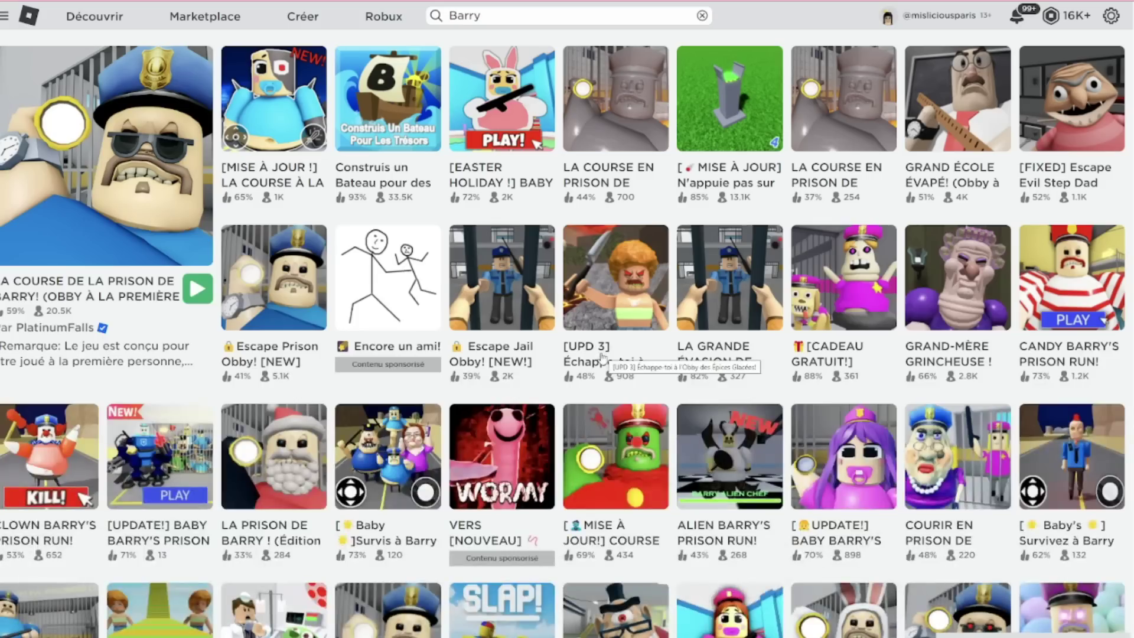
- Browse the Roblox search results for "Barry" and open the "[UPDATE!] BABY BARRY'S" game showing the purple-haired girl
scroll(578, 309, down, 6)
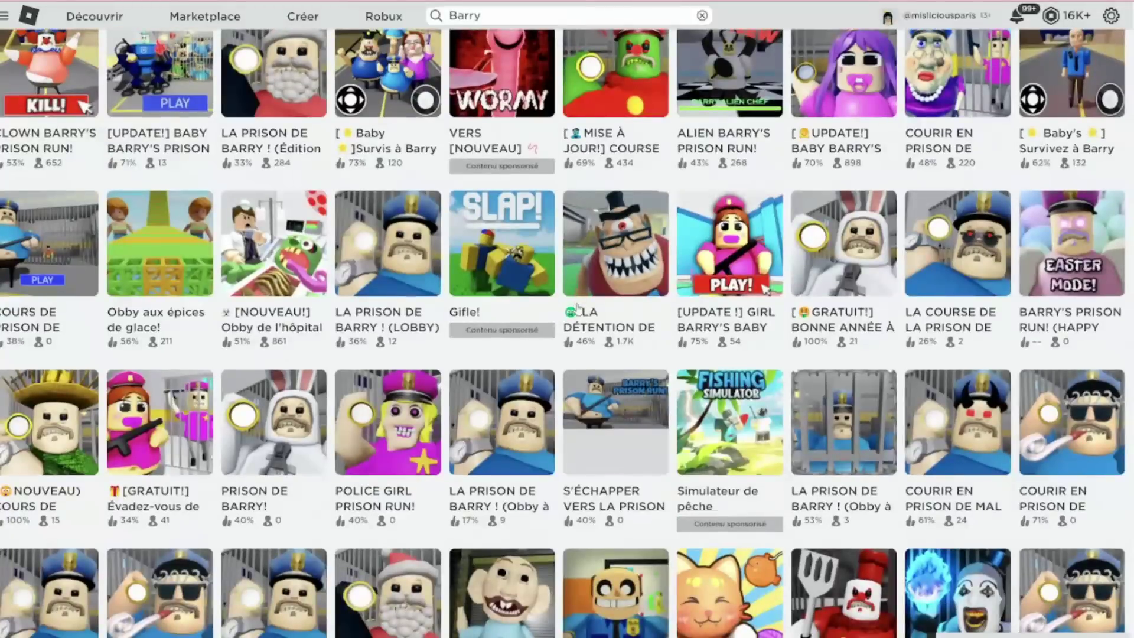
scroll(578, 309, up, 3)
click(859, 289)
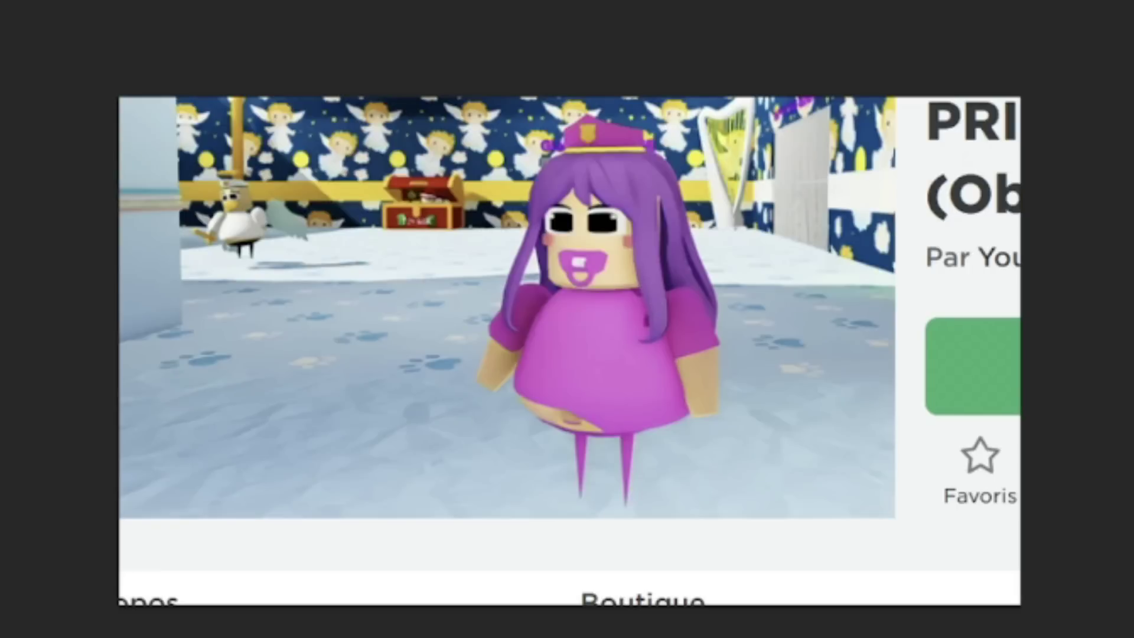
- Select the purple-haired girl in the pasted game screenshot with Quick Selection and paste her as a new layer
mouse_move(623, 192)
mouse_down()
mouse_move(587, 133)
mouse_move(621, 187)
mouse_move(699, 384)
mouse_move(579, 404)
mouse_move(527, 380)
mouse_move(514, 321)
mouse_up()
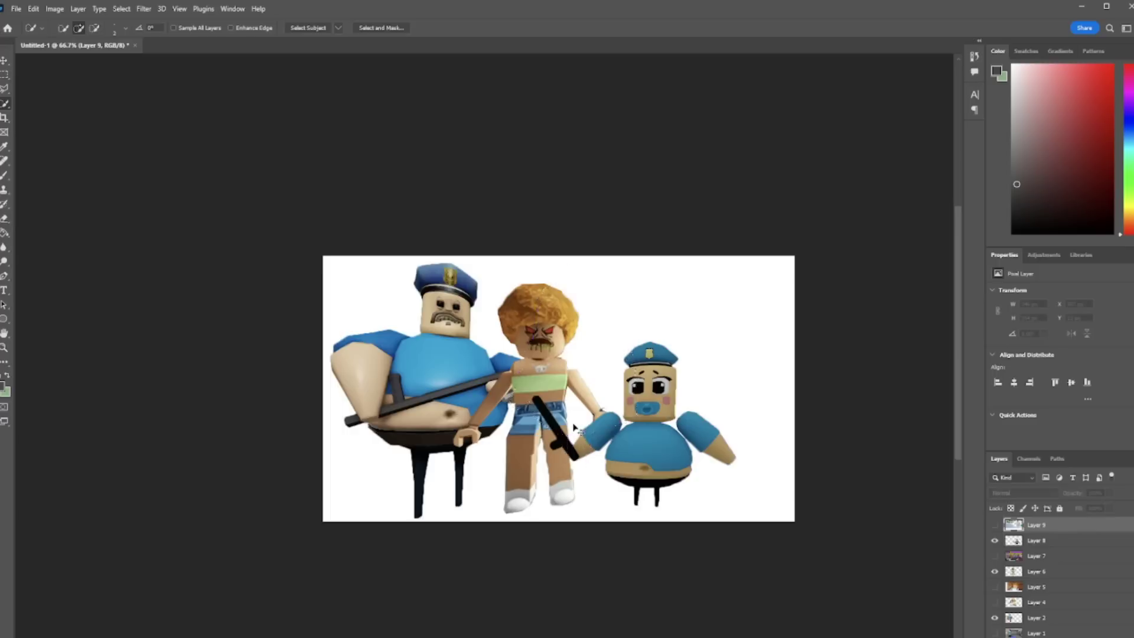
key(ctrl+v)
- Place the purple-haired girl beside the baby officer and move her layer beneath his so she stands behind him
click(4, 61)
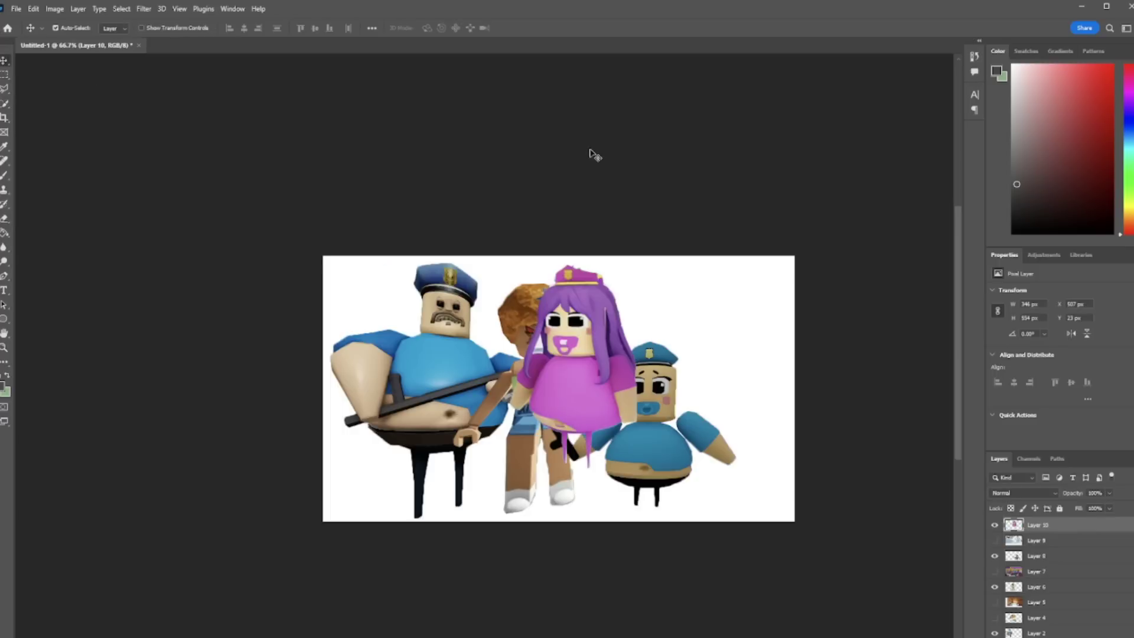
key(ctrl+plus)
drag(599, 442, 842, 514)
scroll(595, 408, left, 5)
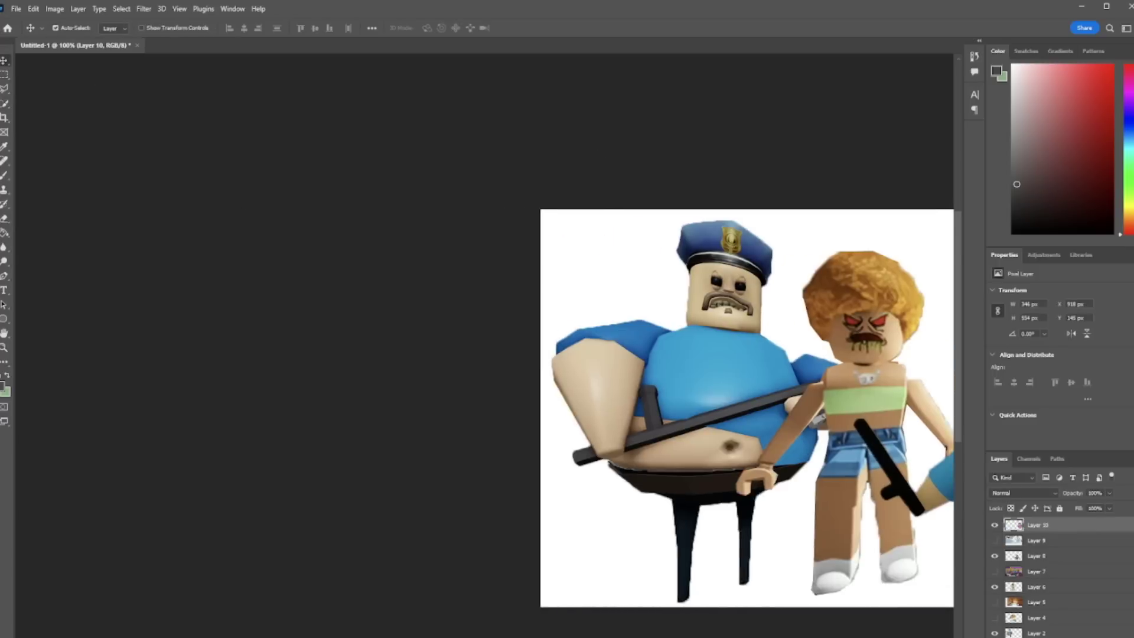
scroll(595, 408, right, 8)
drag(688, 524, 697, 532)
drag(1038, 525, 1038, 564)
drag(710, 469, 700, 447)
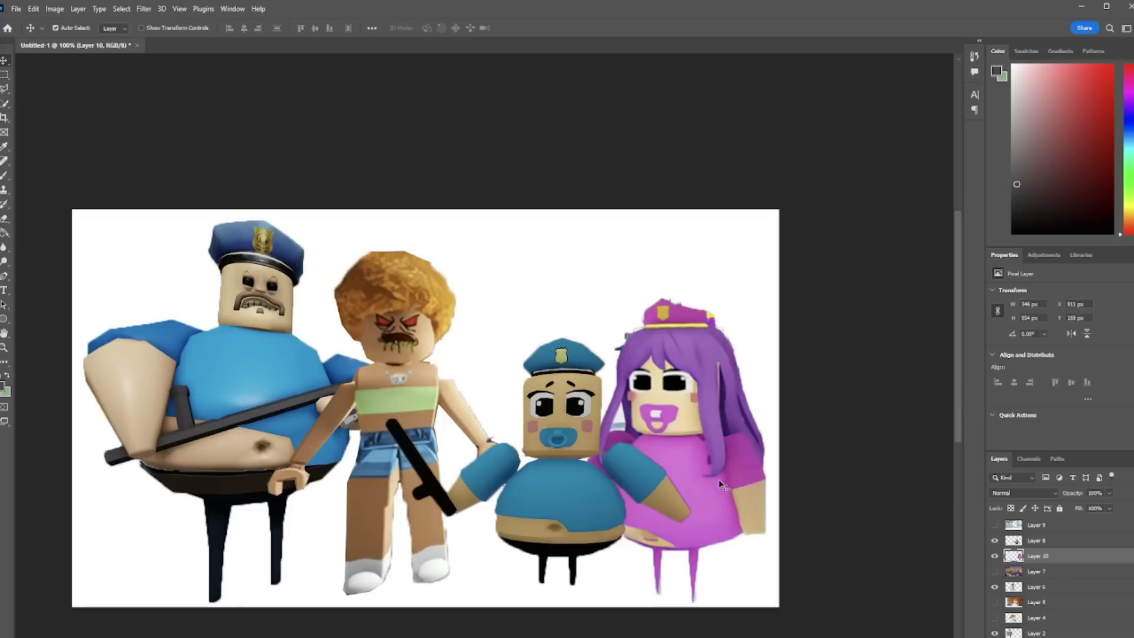
- Erase the stray background leftovers around the purple-haired girl's hair beside her cap with the Eraser tool
click(4, 219)
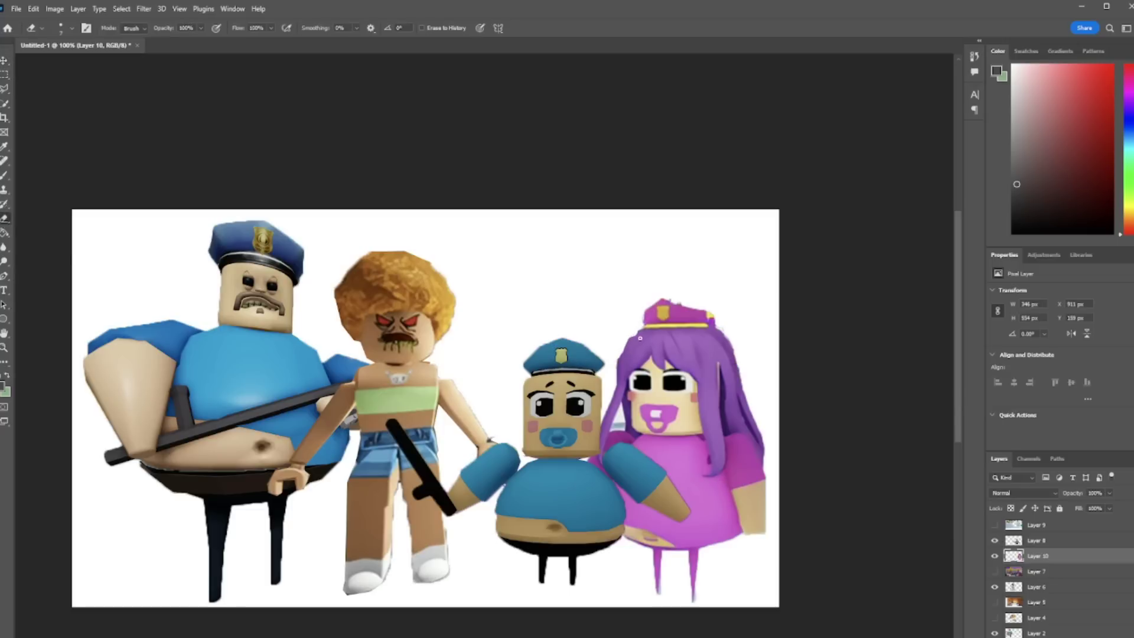
- Nudge the officer, the curly-haired woman, the baby officer and the purple-haired girl to refine their spacing across the canvas
key(ctrl+minus)
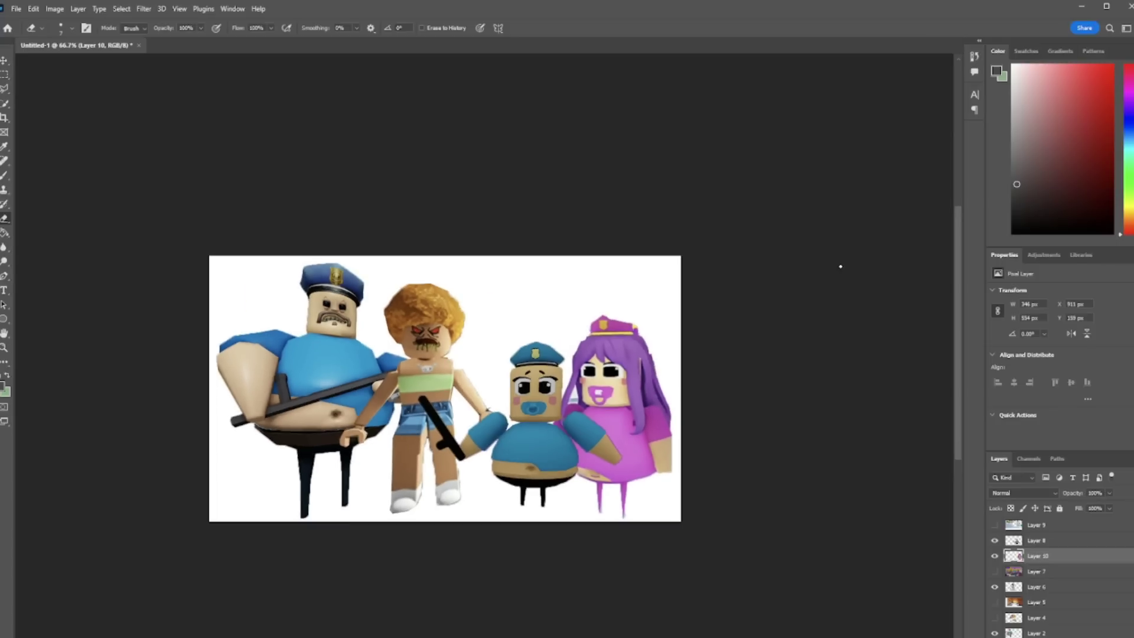
key(v)
drag(324, 329, 314, 356)
mouse_move(430, 371)
mouse_down()
mouse_move(425, 380)
mouse_move(421, 358)
mouse_move(430, 367)
mouse_up()
drag(536, 442, 530, 415)
drag(615, 420, 615, 413)
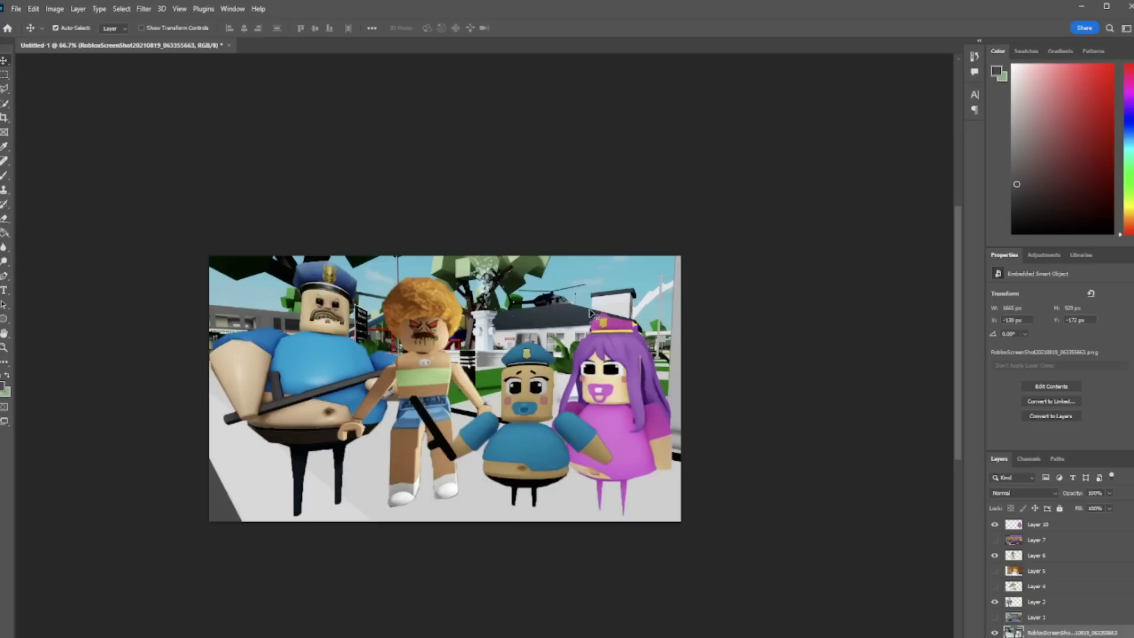
- Reposition the Brookhaven screenshot used as the background behind the characters, and switch to the Brookhaven game in Roblox
key(ctrl+plus)
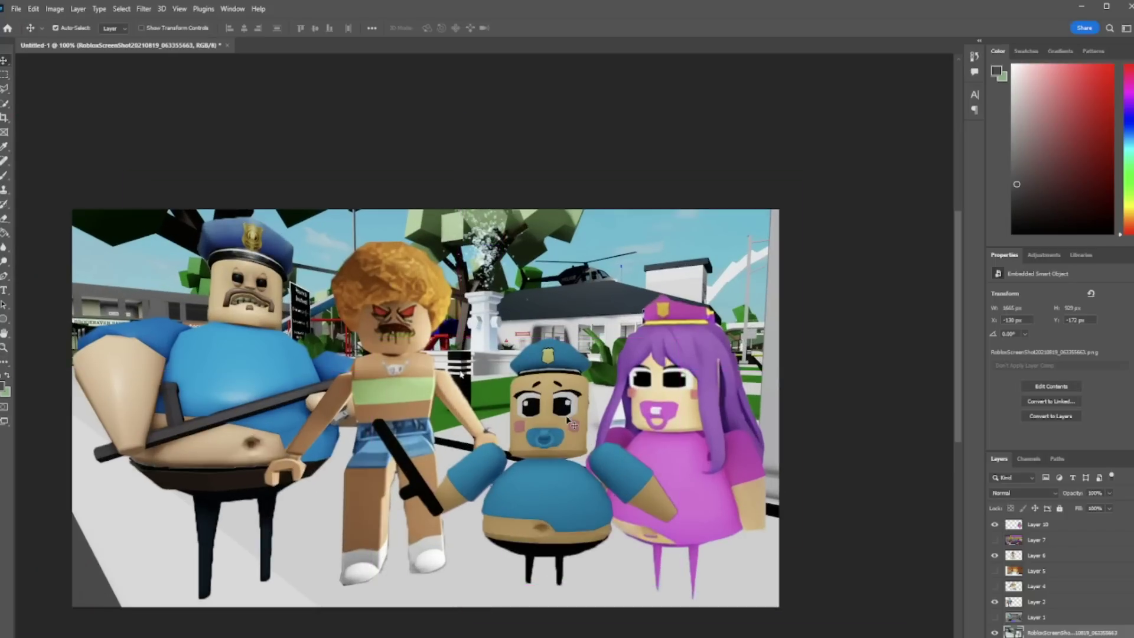
drag(462, 373, 537, 312)
drag(472, 636, 458, 637)
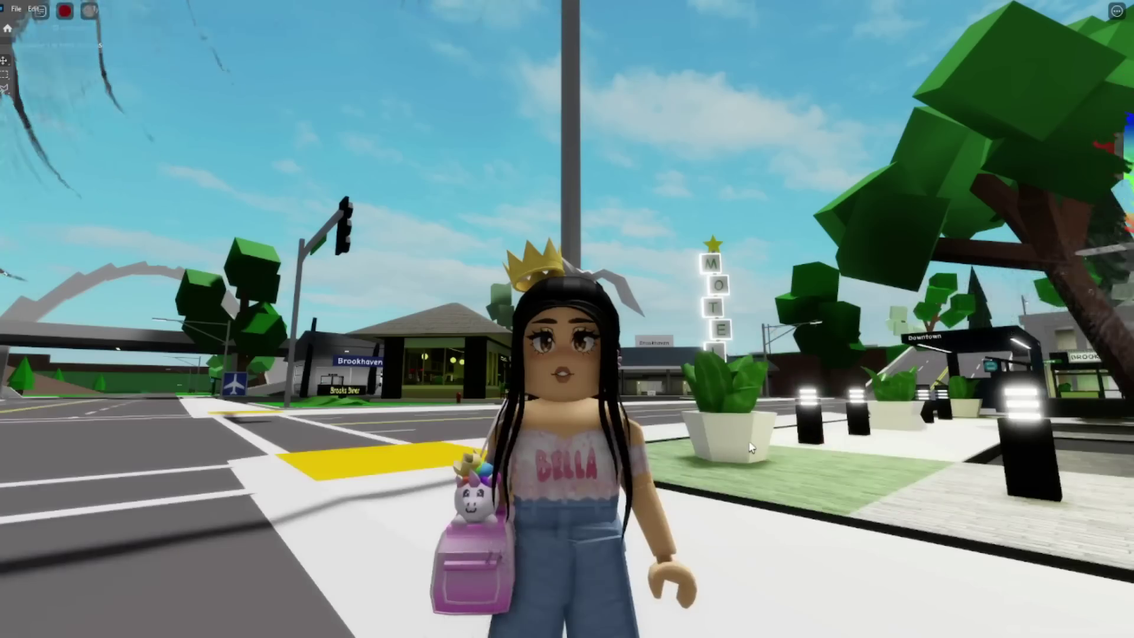
key(s)
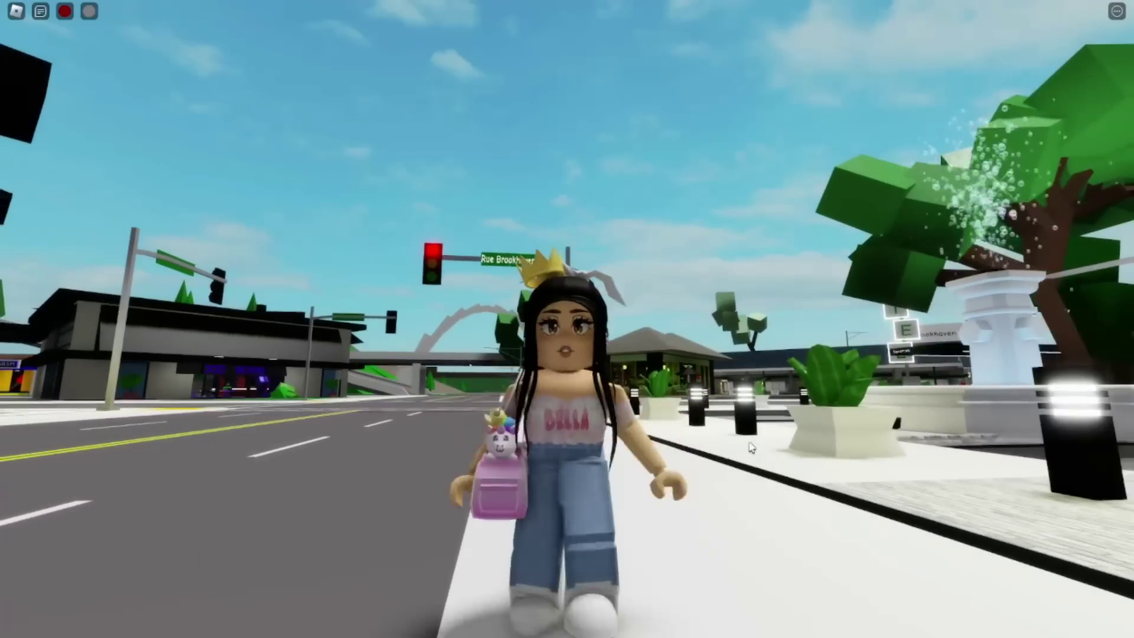
key(d)
key(w)
key(a)
key(s)
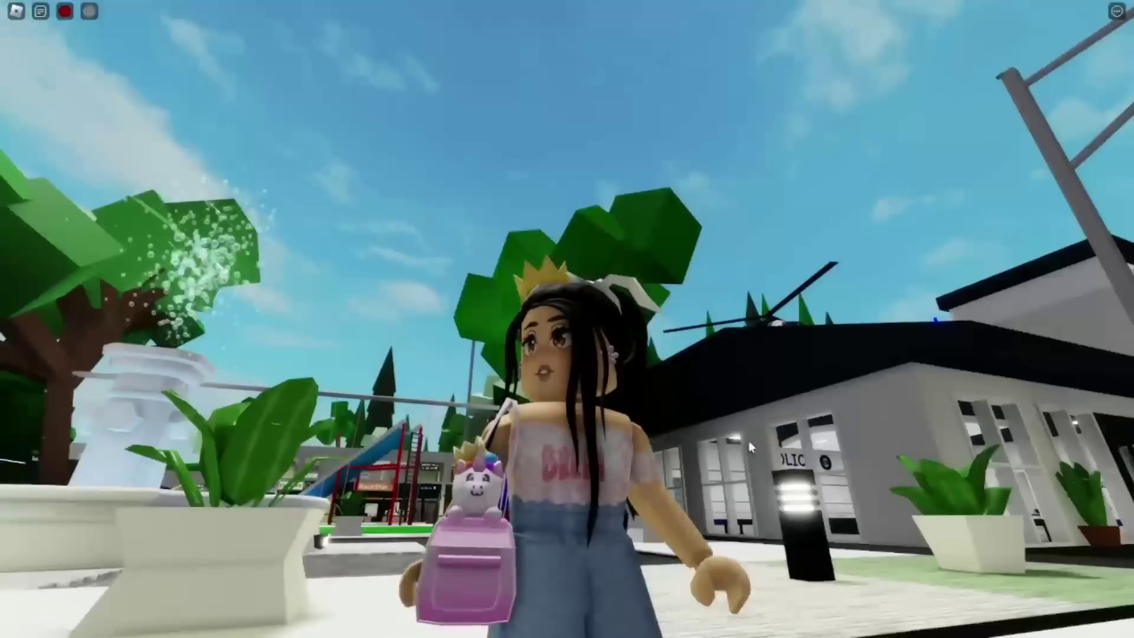
key(d)
key(a)
key(s)
key(s)
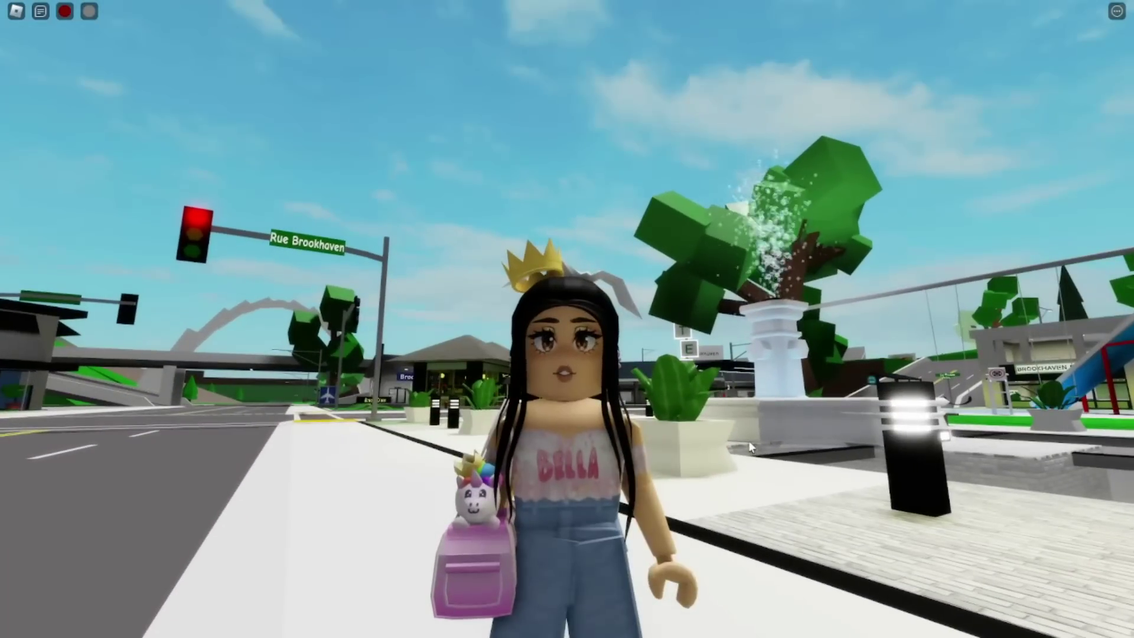
key(space)
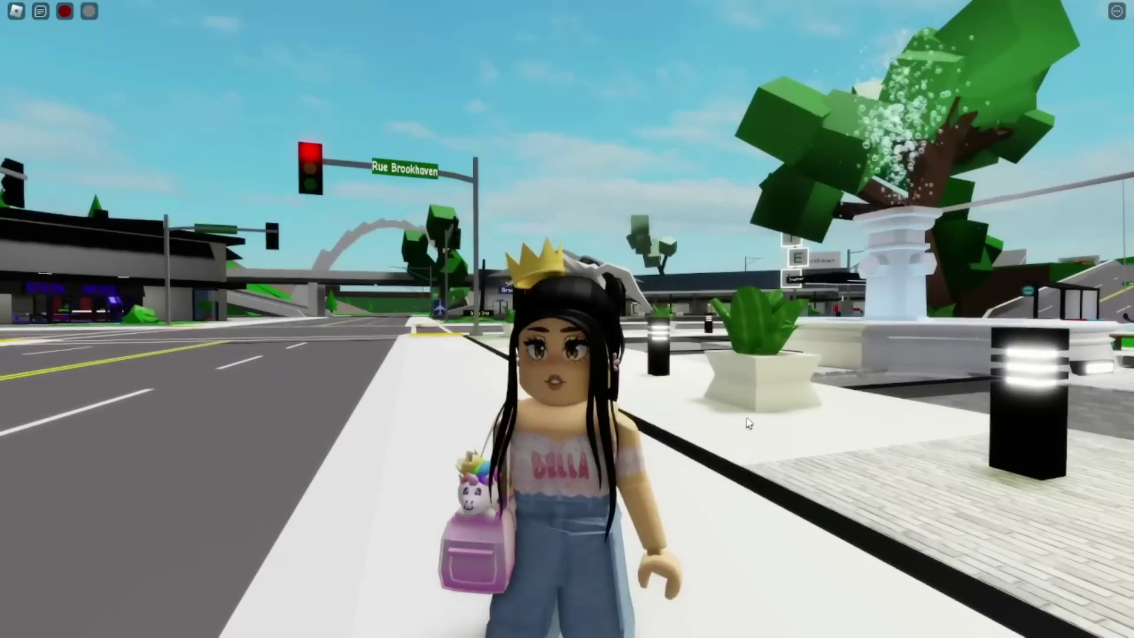